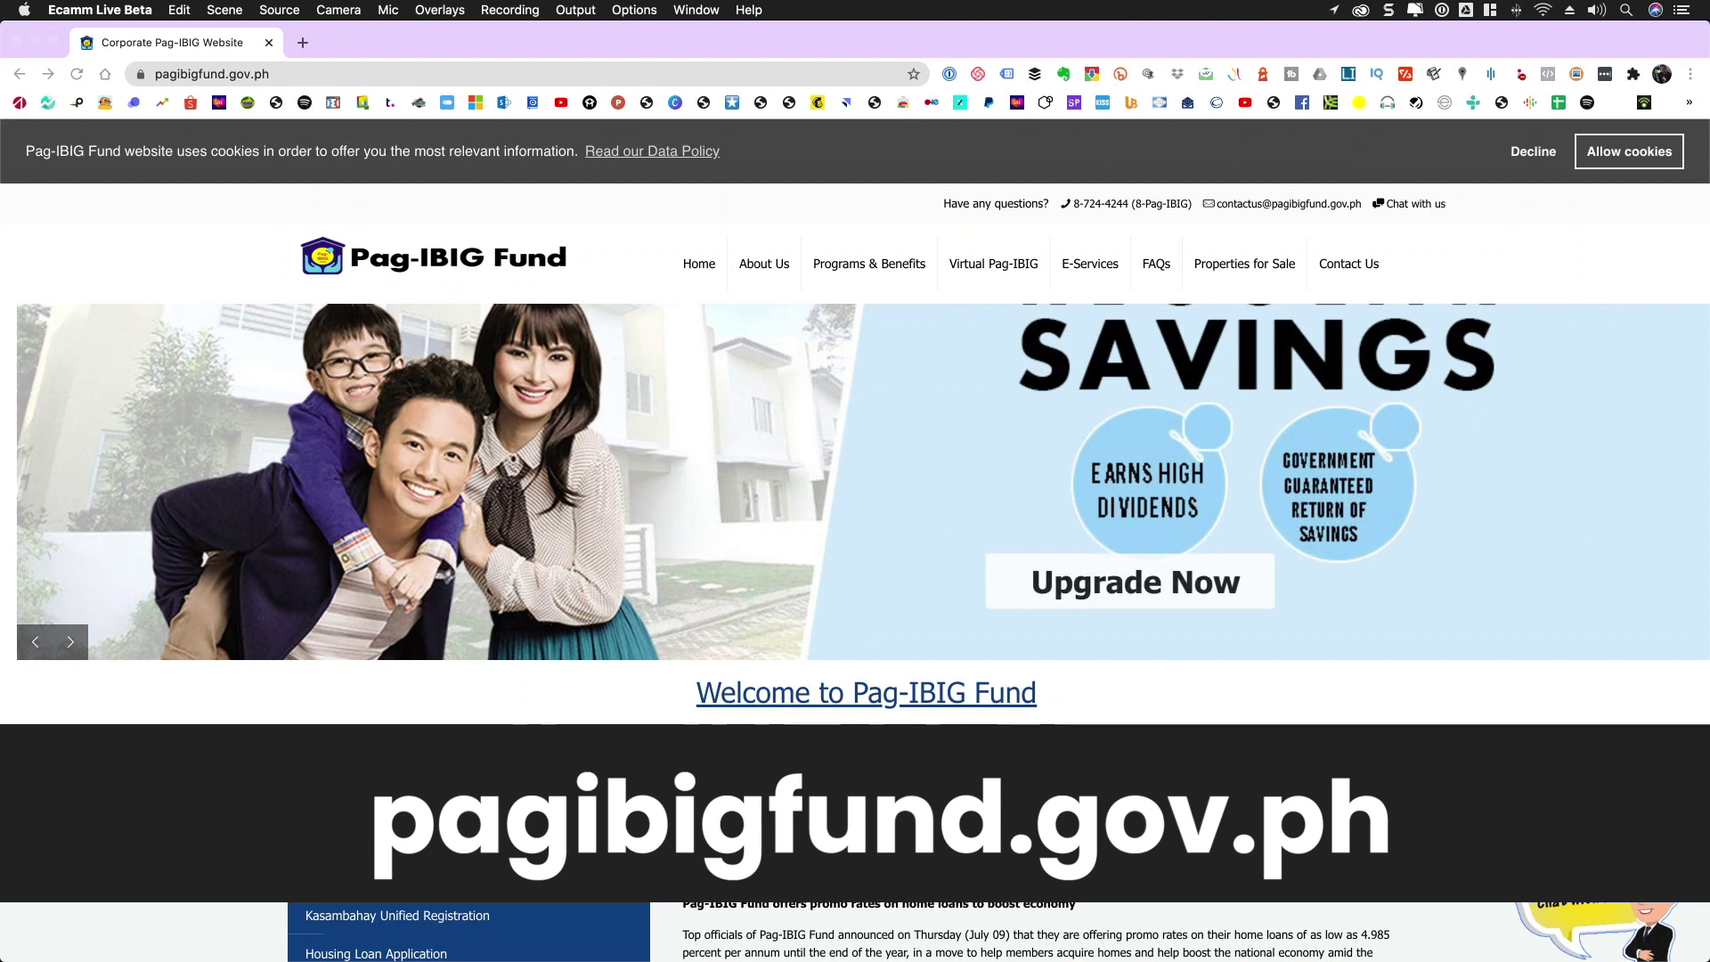
Step: Go from the Pag-IBIG Fund homepage to the Virtual Pag-IBIG portal
click(1244, 768)
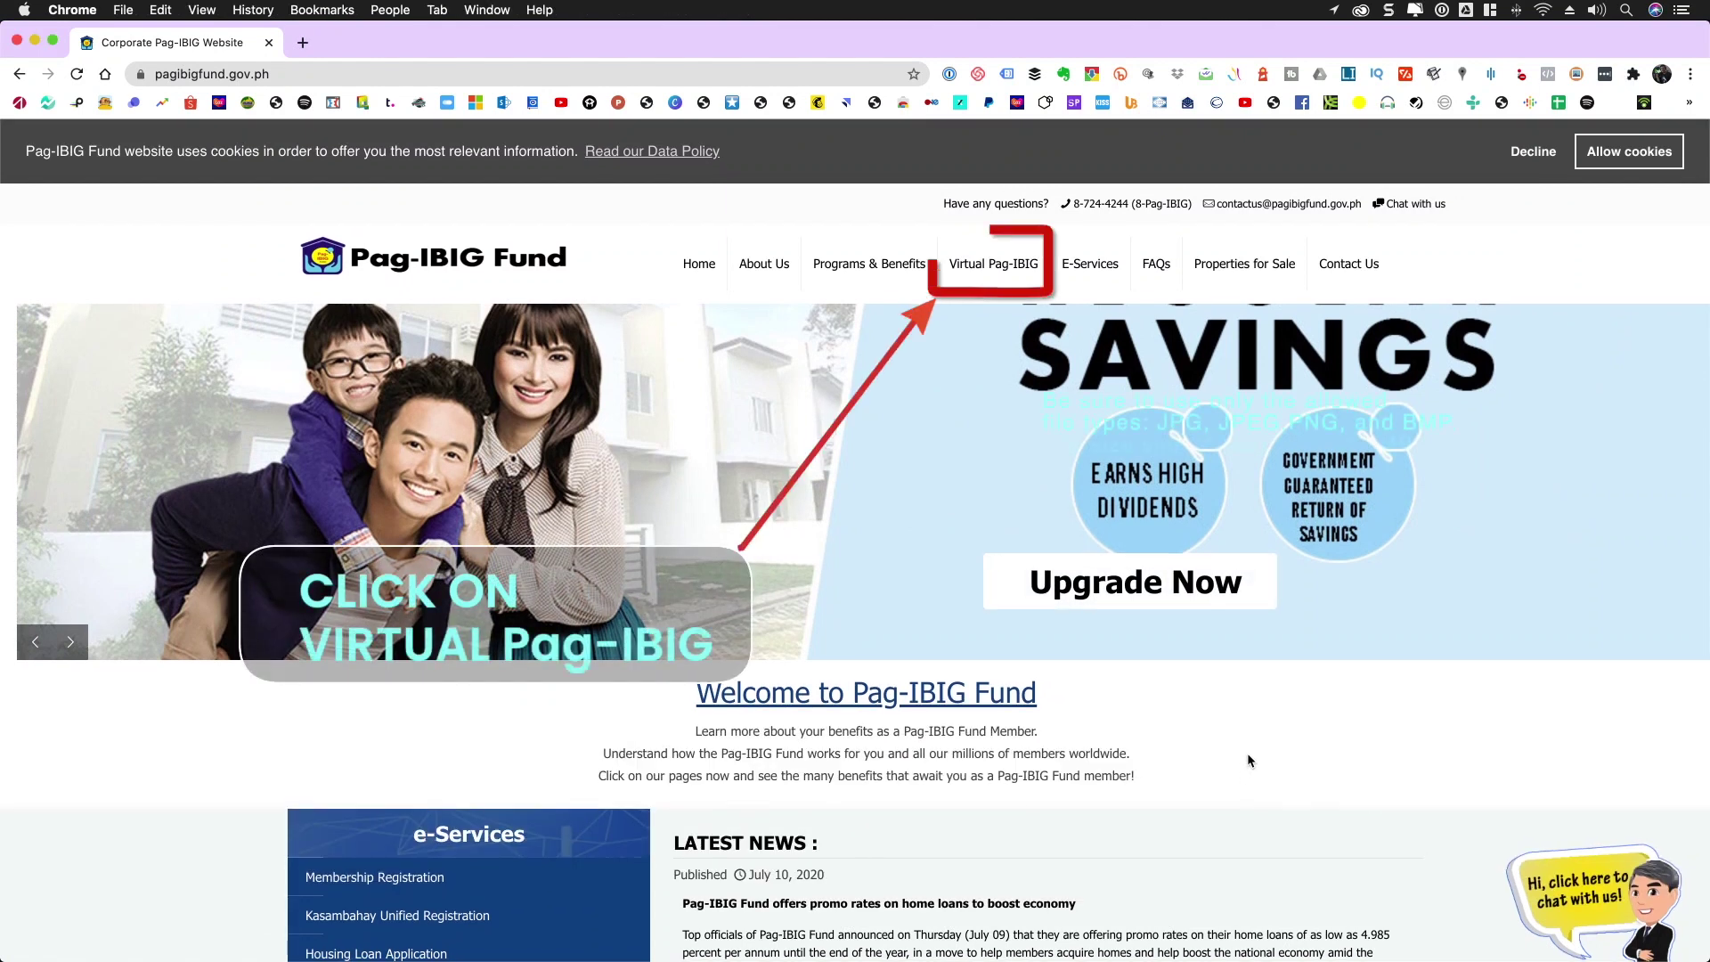
click(987, 264)
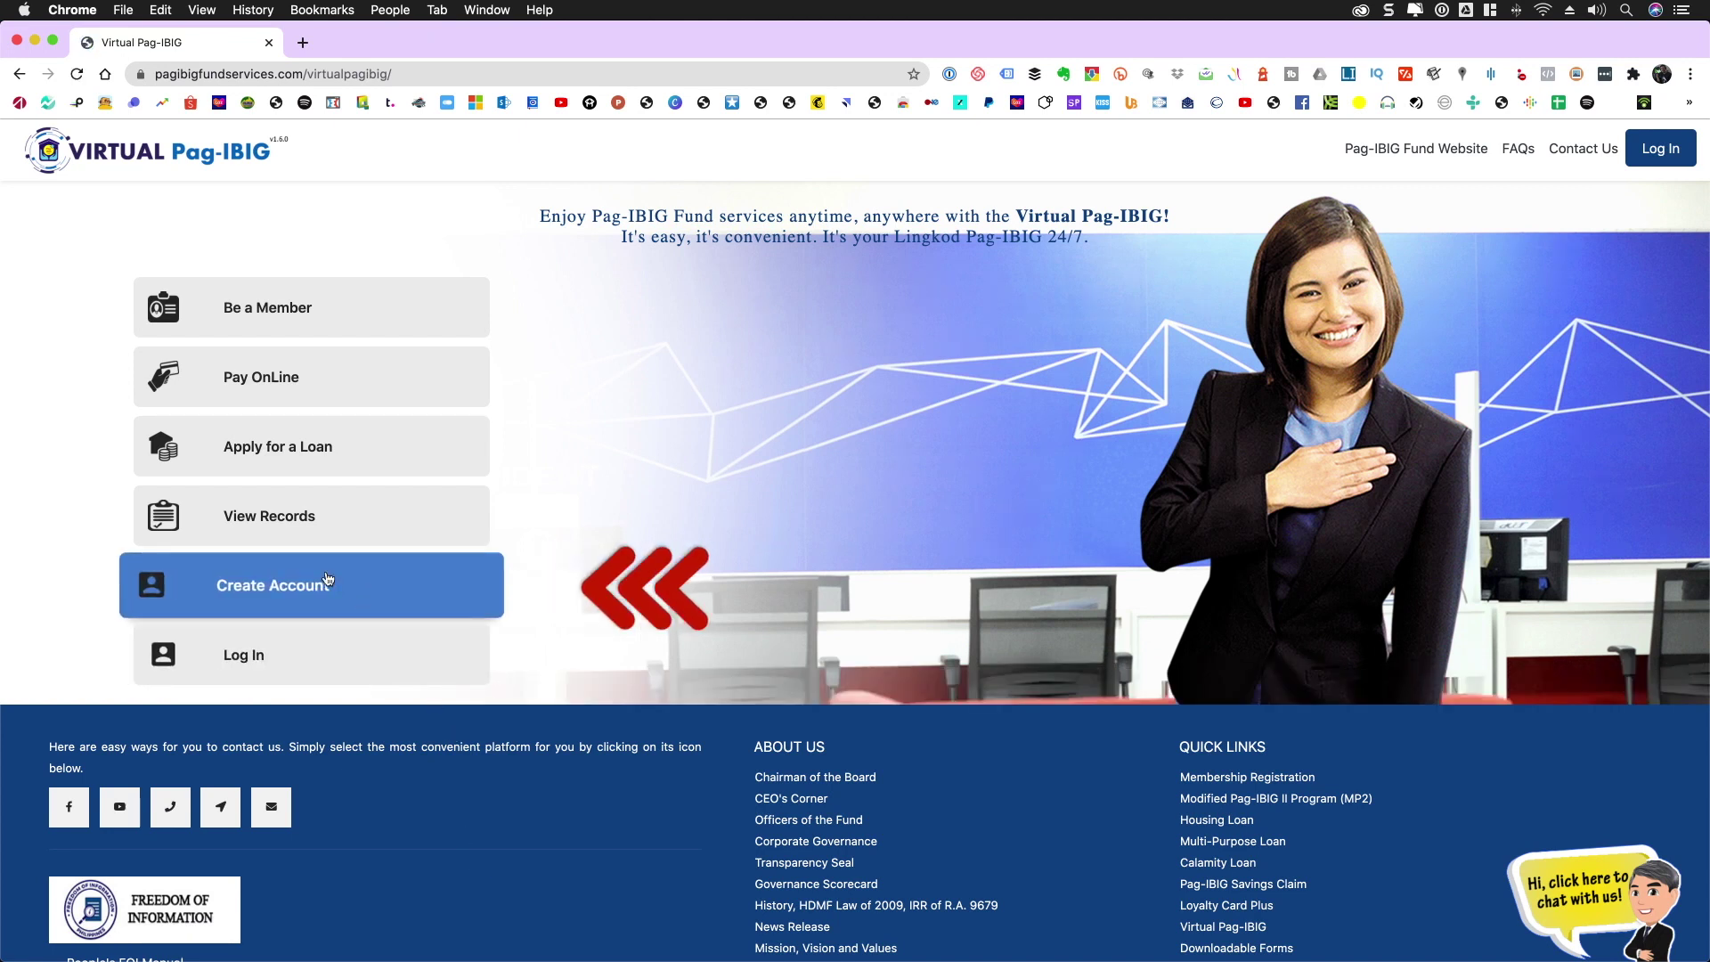
Step: Start creating an account and accept the security notice to reach the sign-up routes
click(353, 591)
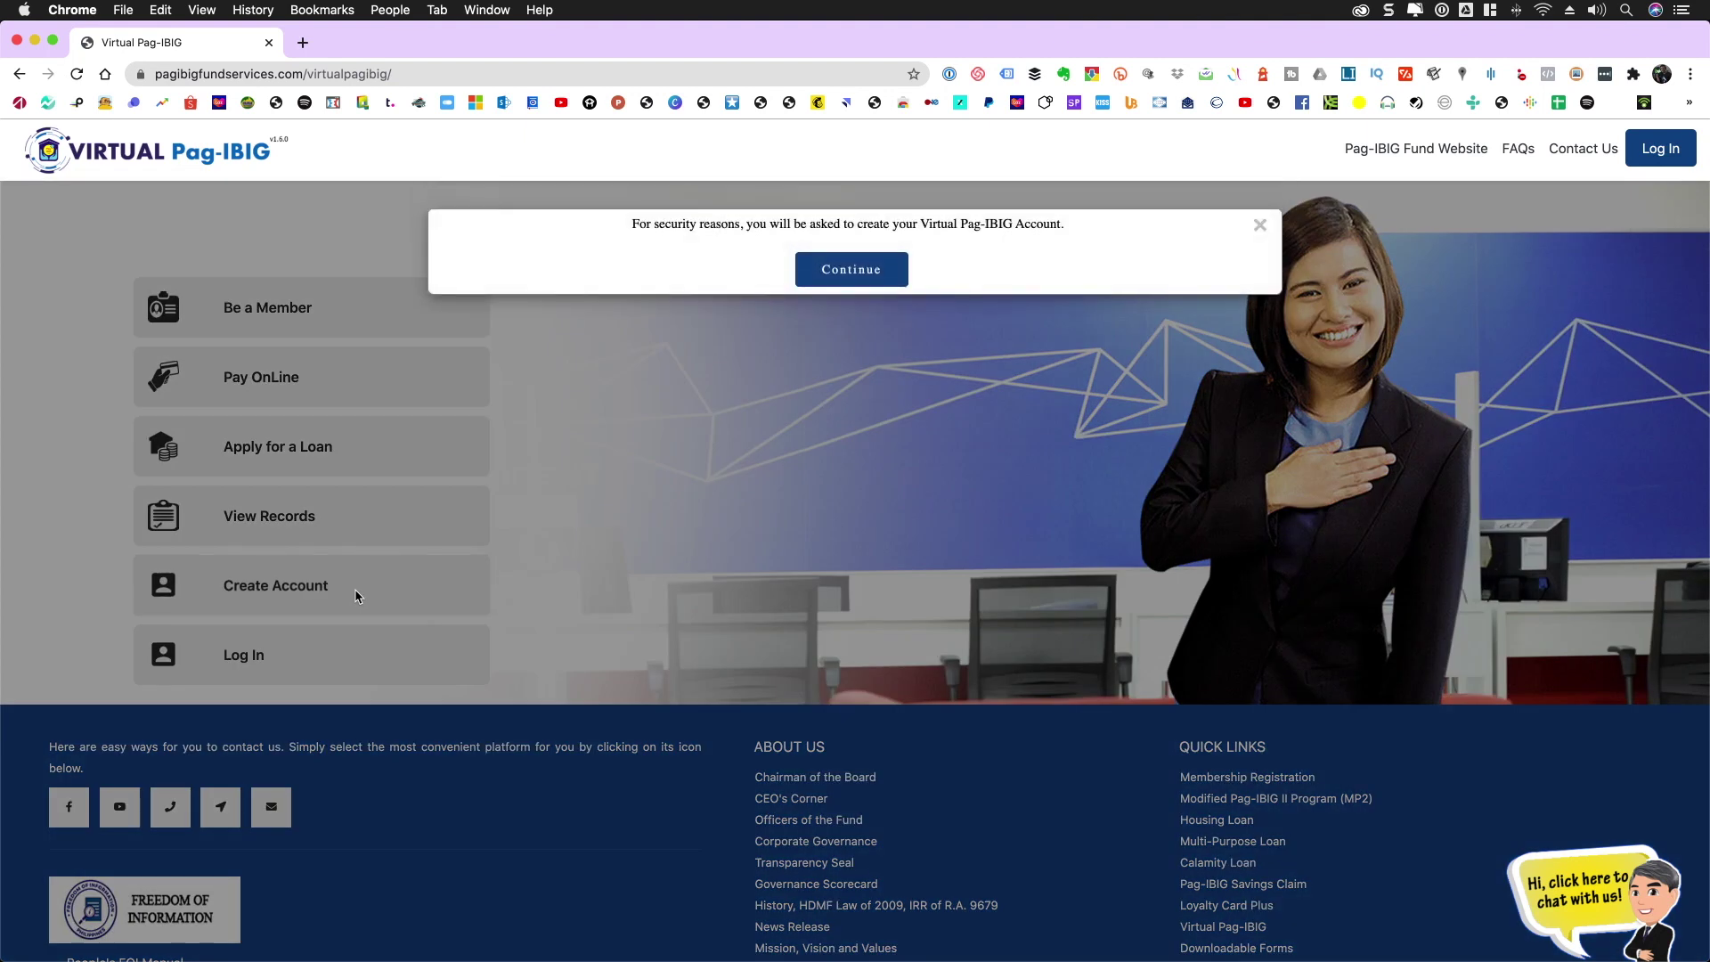
click(852, 269)
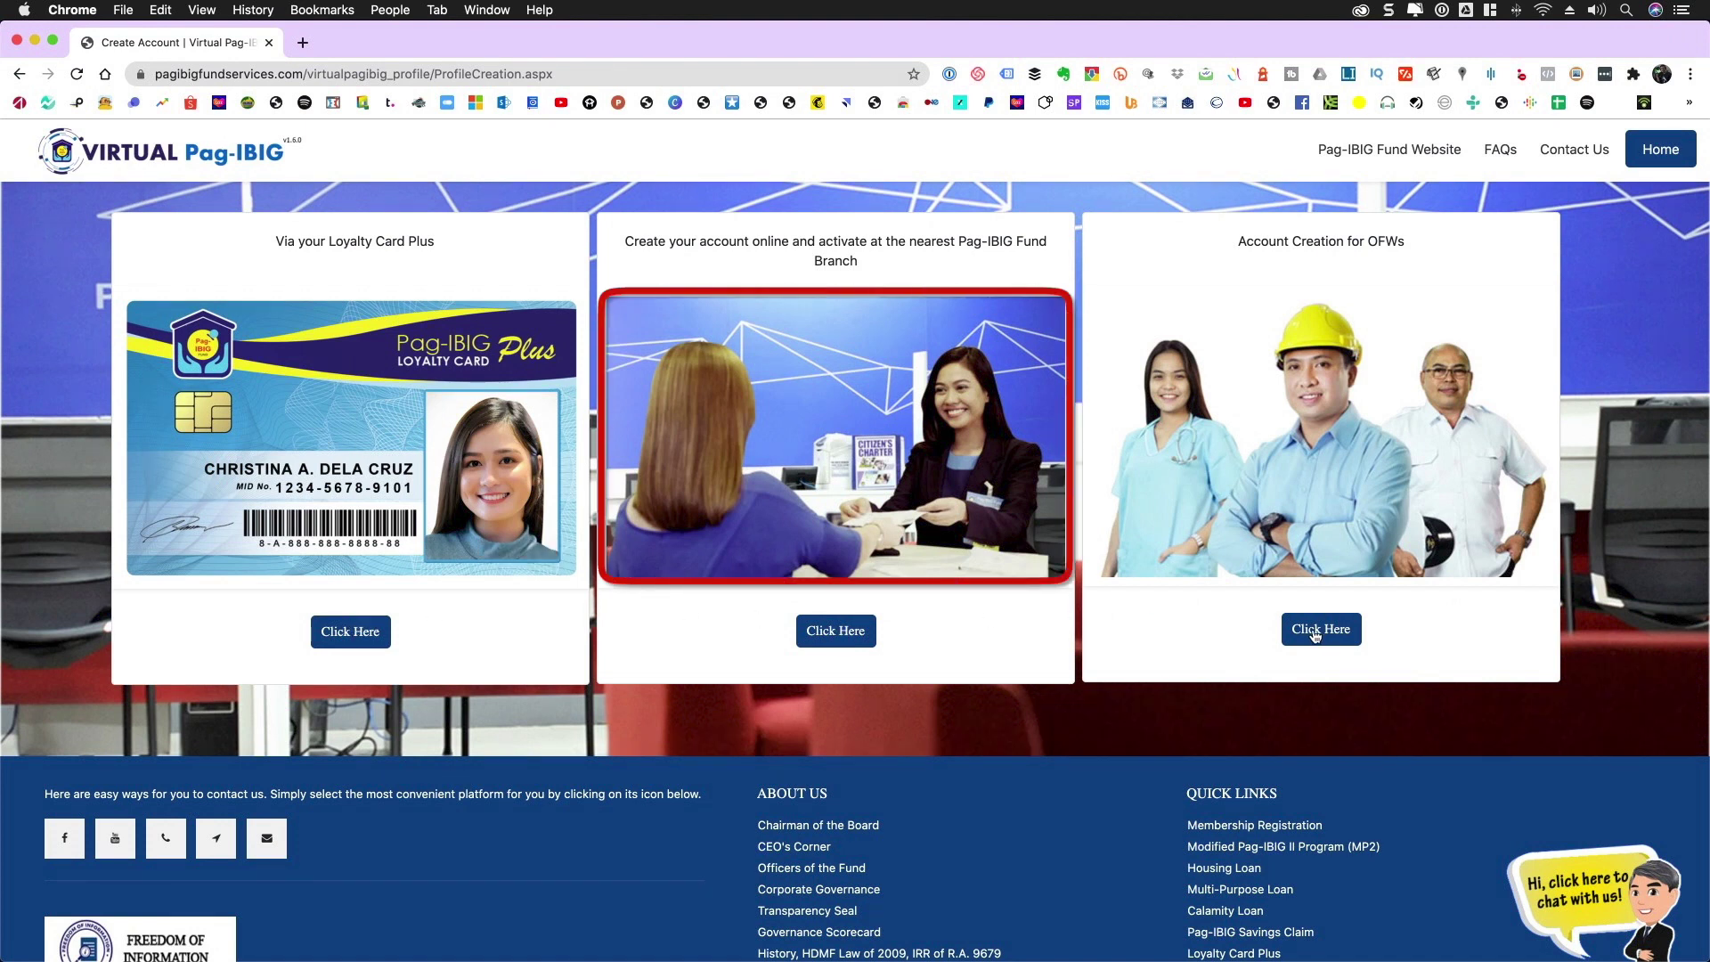
Step: Choose online creation with branch activation, submit the member details, and request the one-time PIN
click(843, 631)
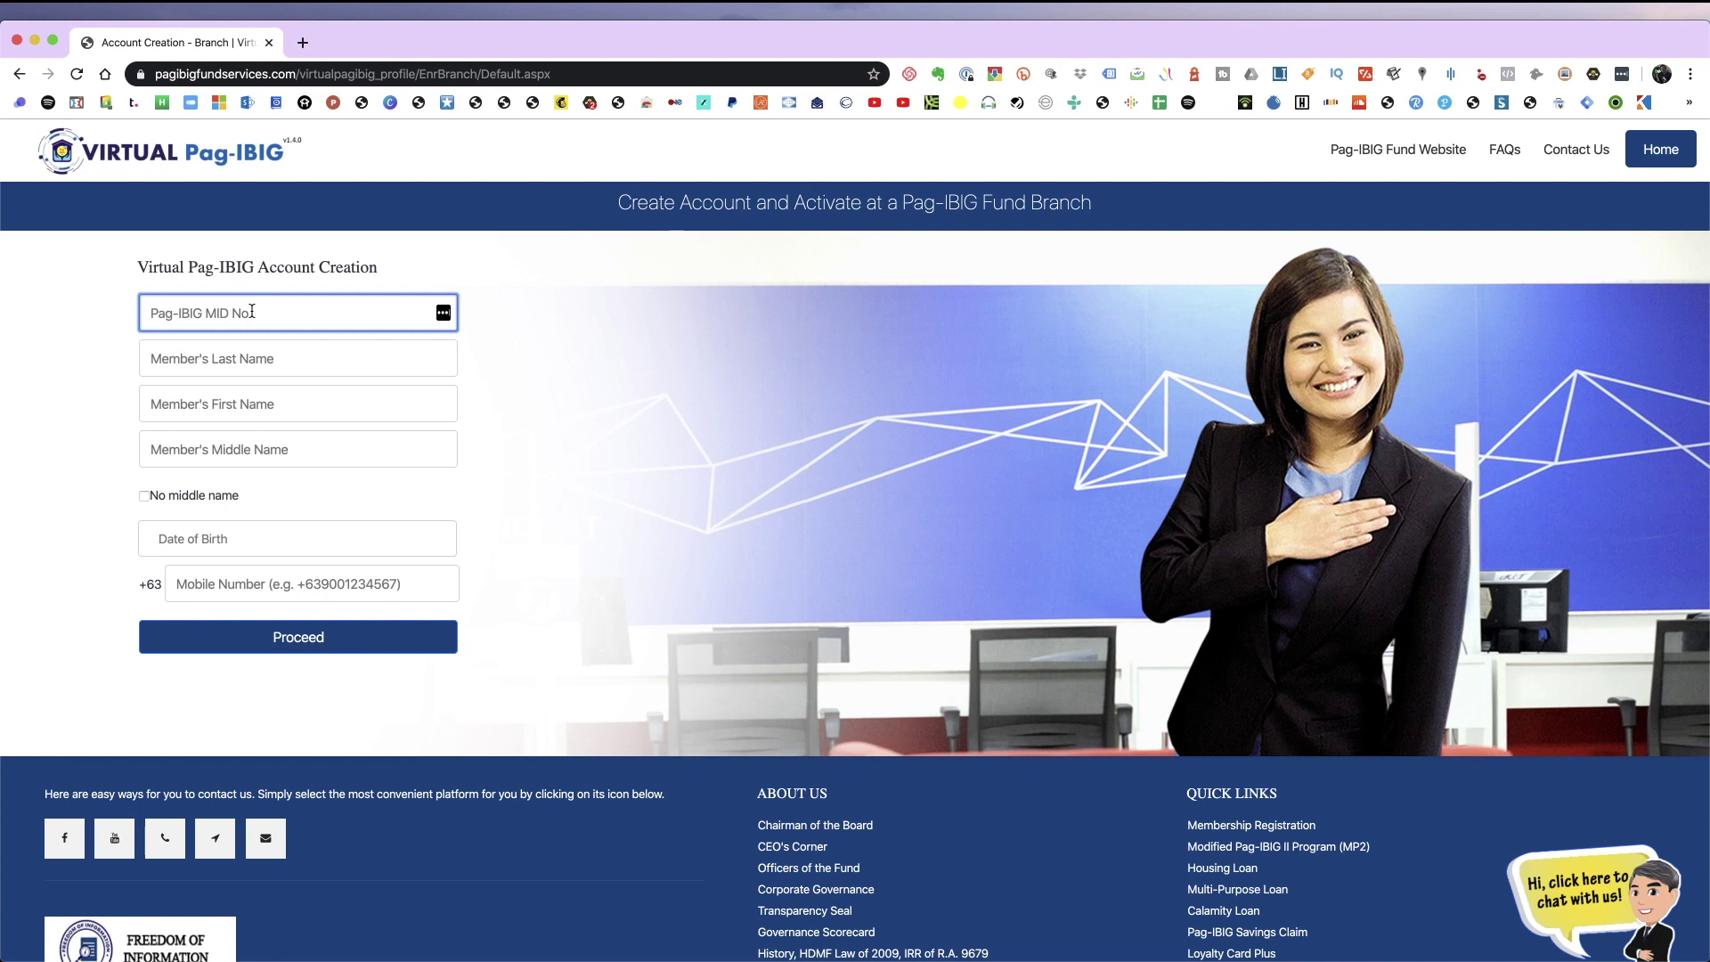
click(227, 370)
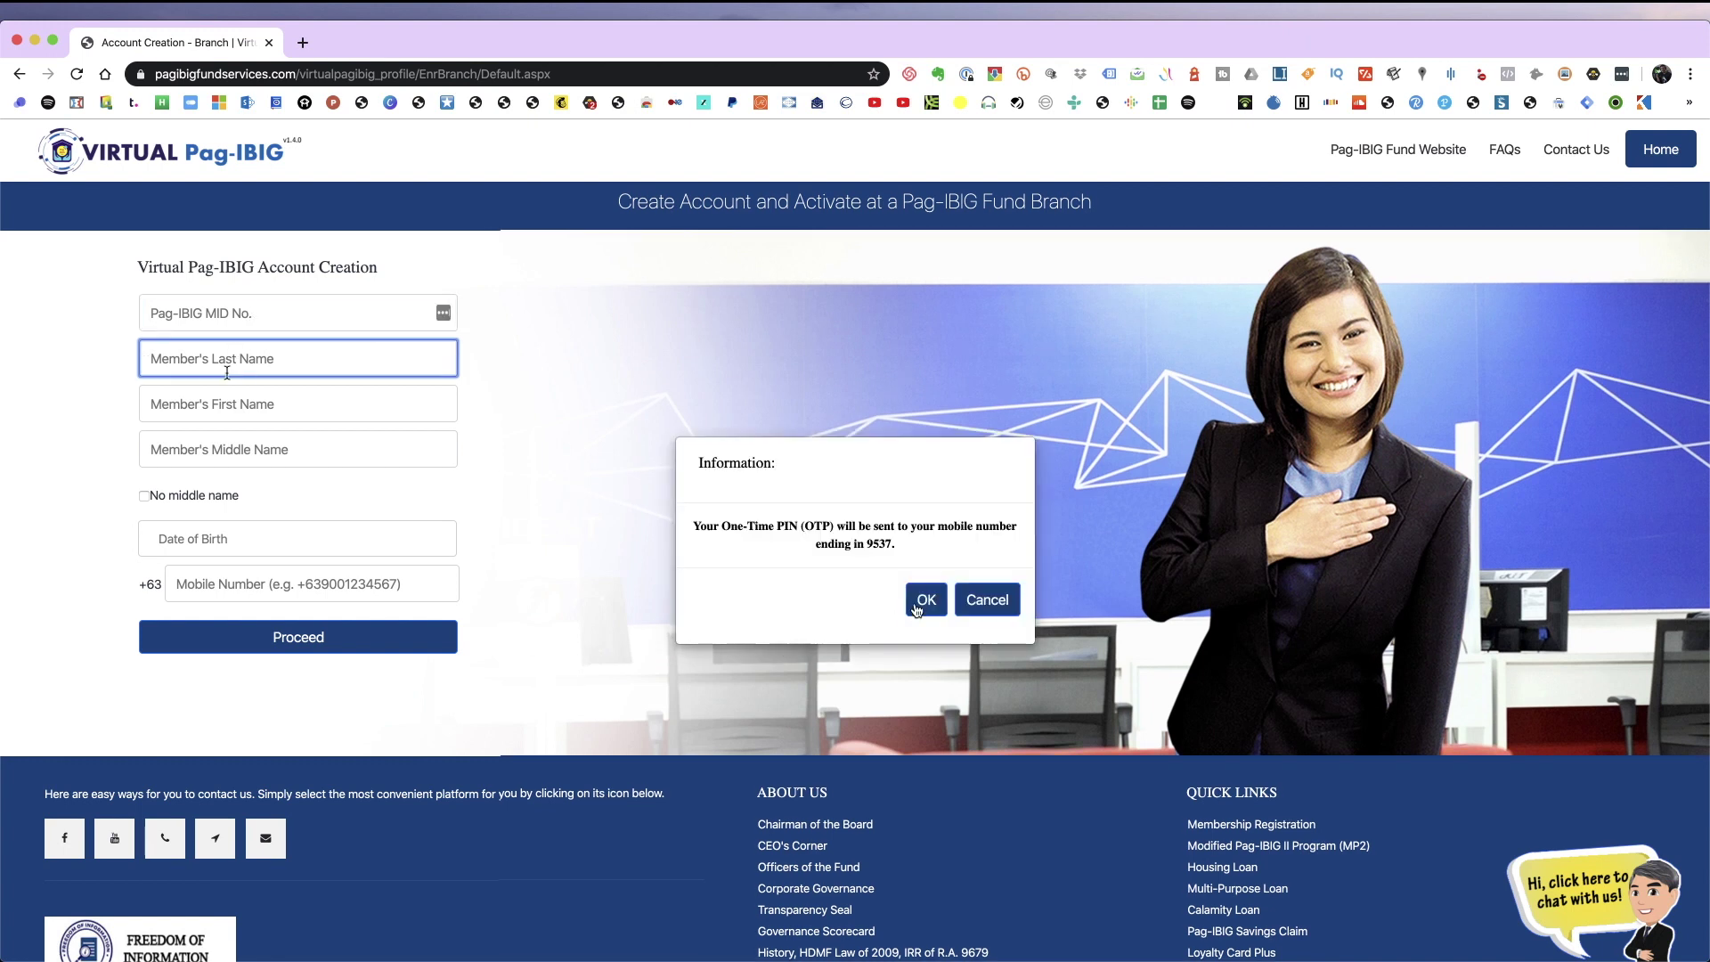
click(923, 601)
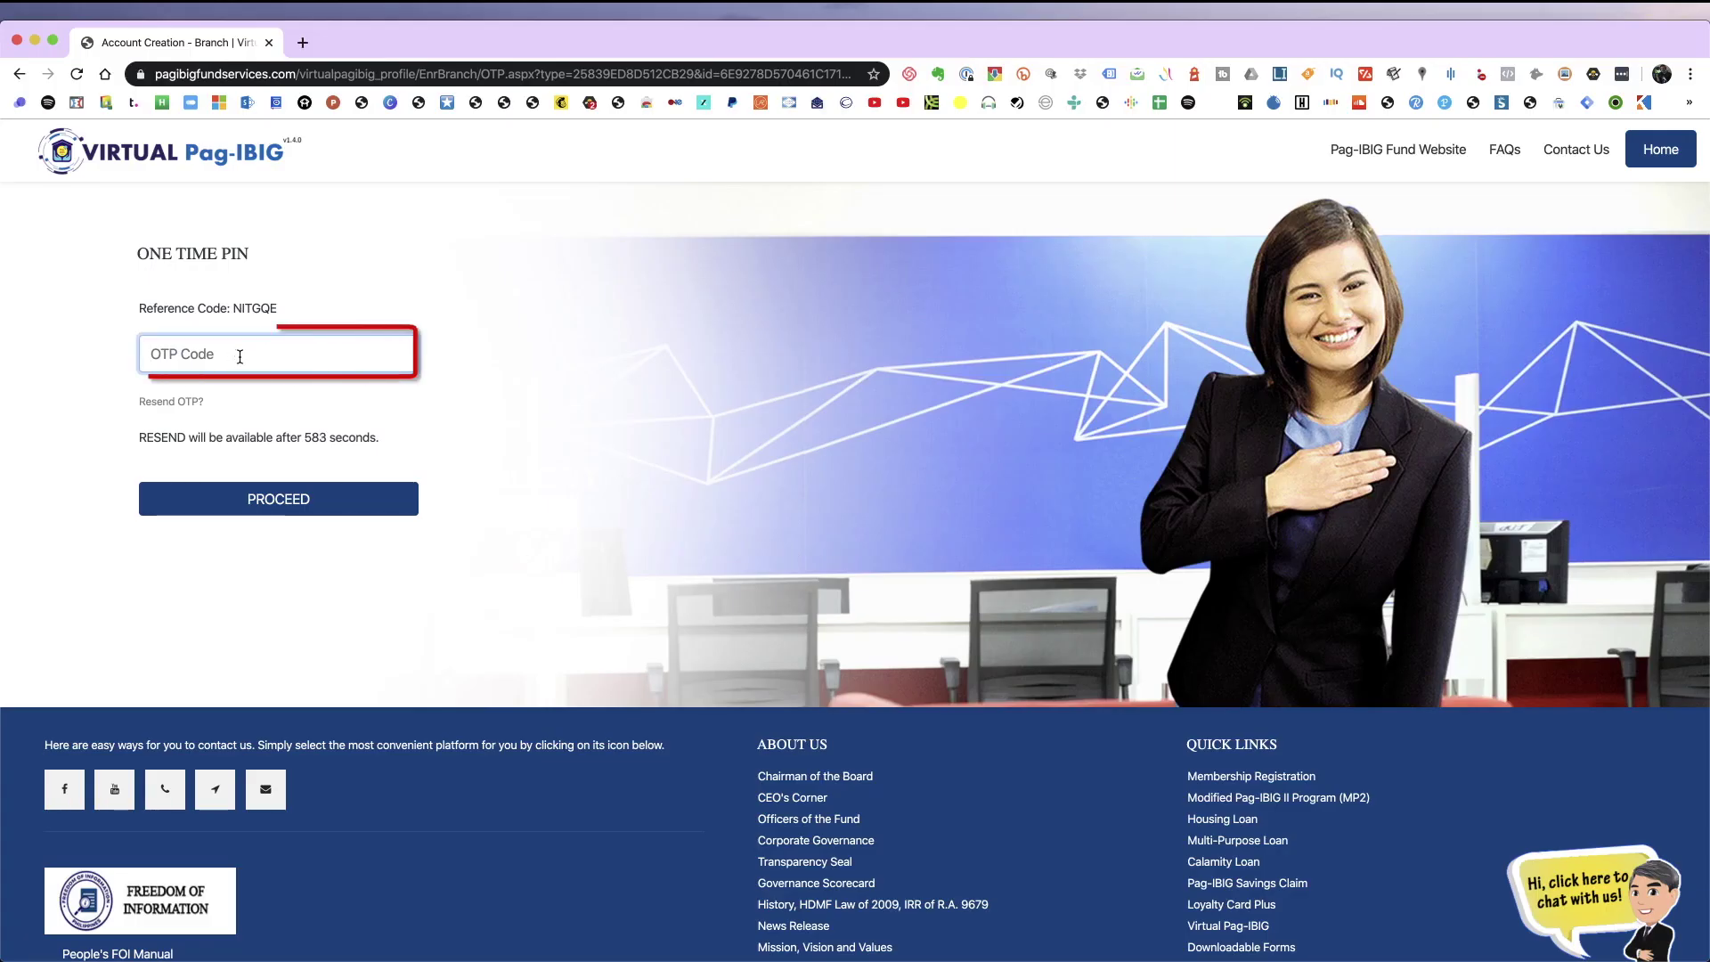
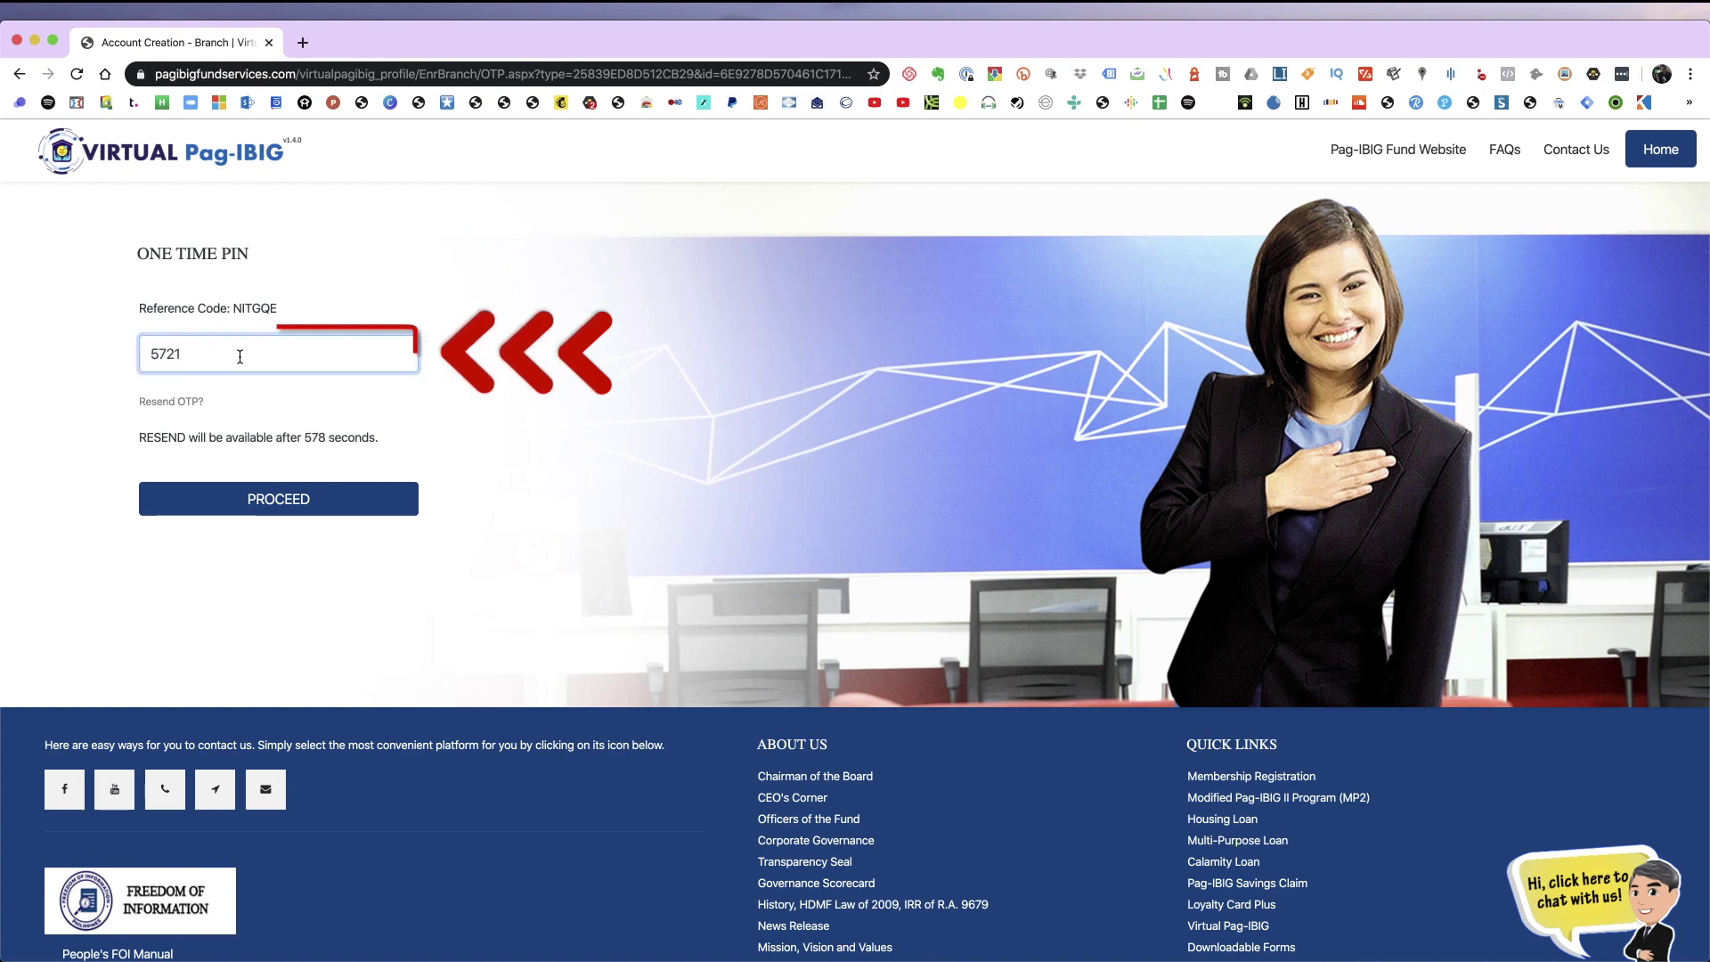
Step: Enter the one-time PIN received by text and submit it
click(245, 503)
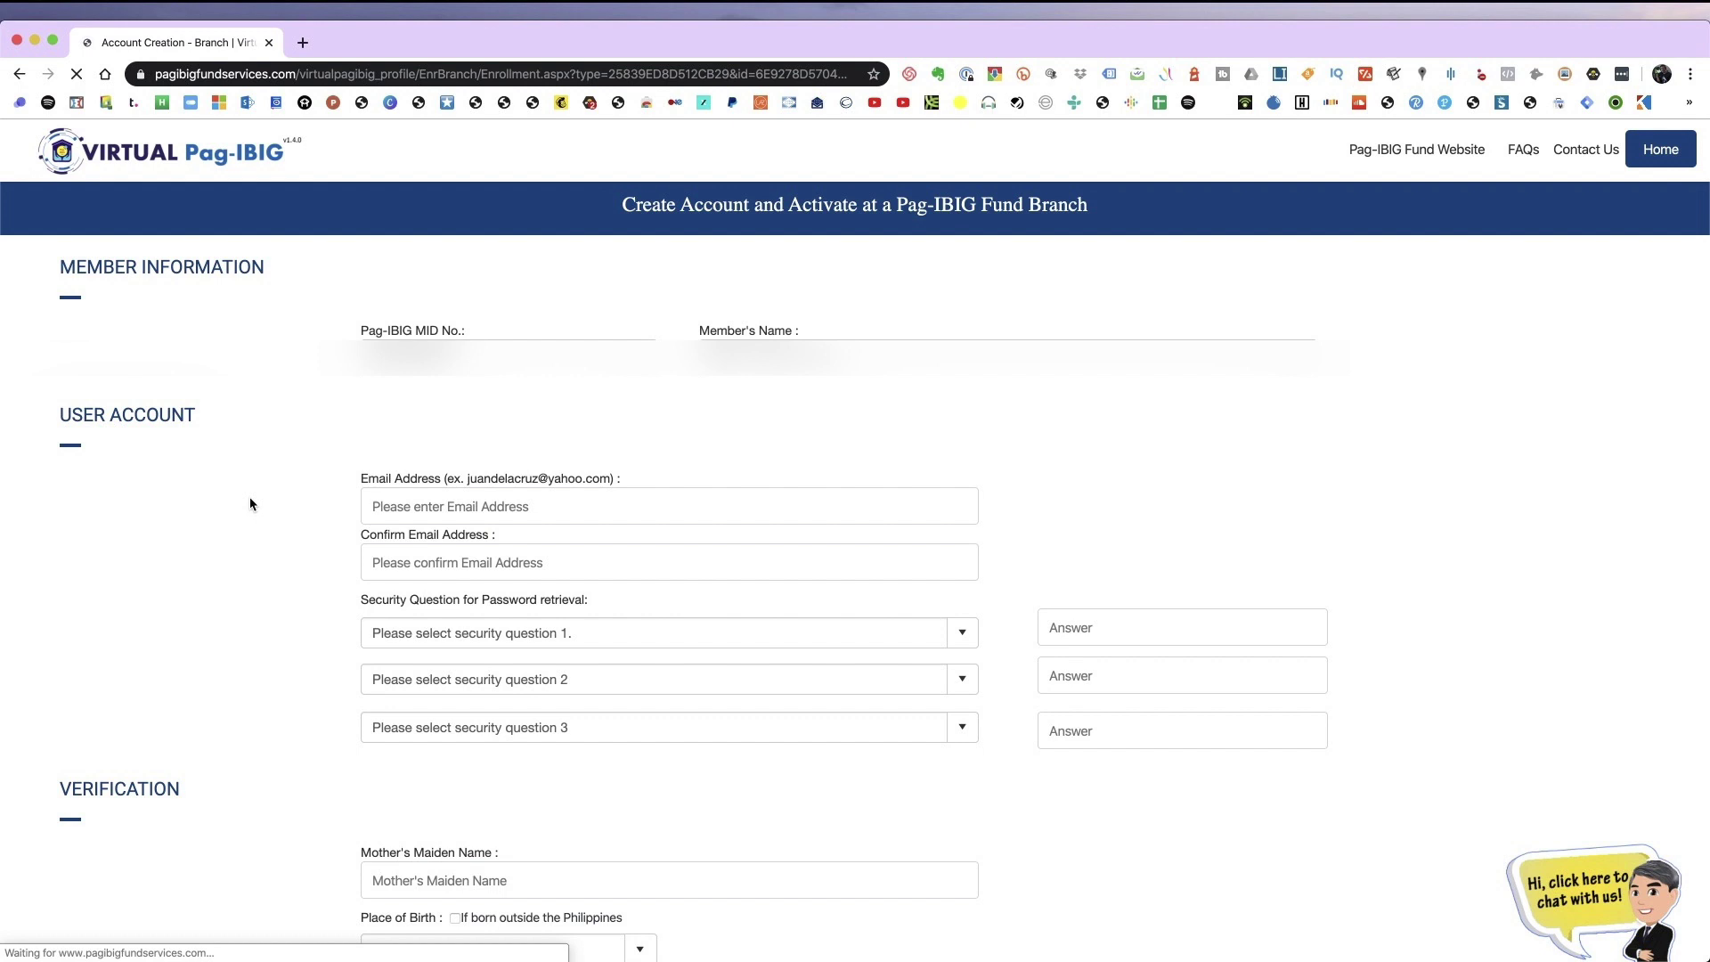
Step: Fill in the mother's maiden name and upload UMID Front.png as the valid ID
scroll(250, 504, down, 7)
click(394, 271)
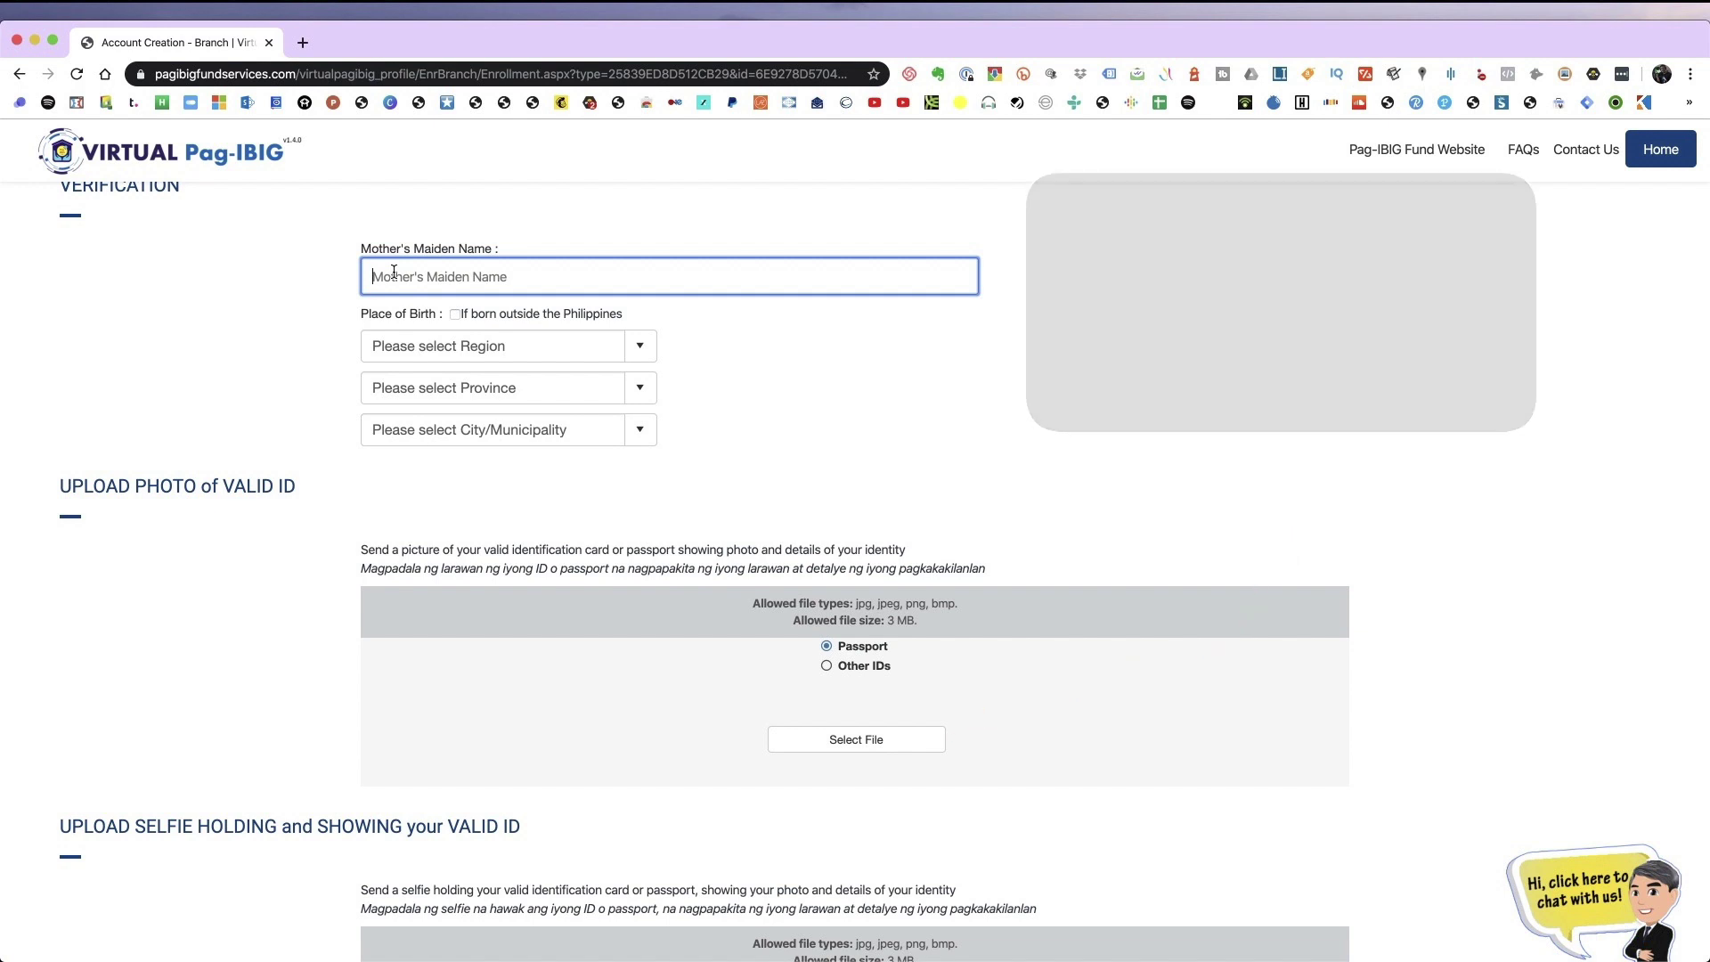
scroll(857, 534, down, 3)
click(857, 697)
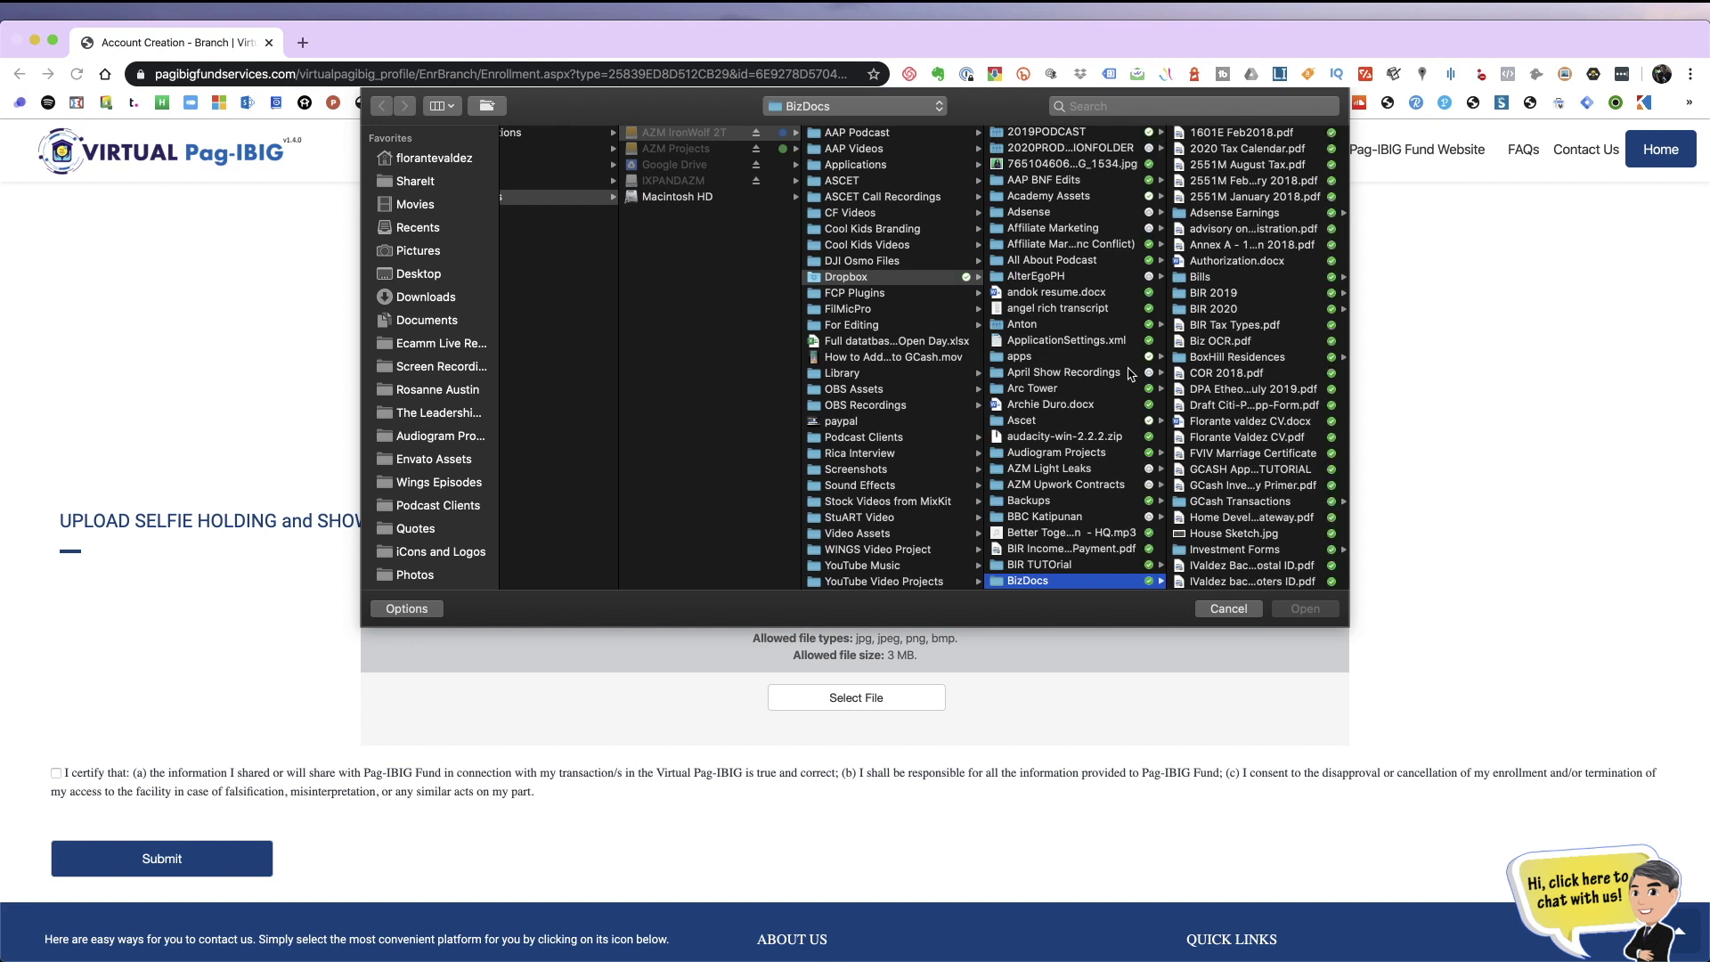
scroll(1248, 400, down, 10)
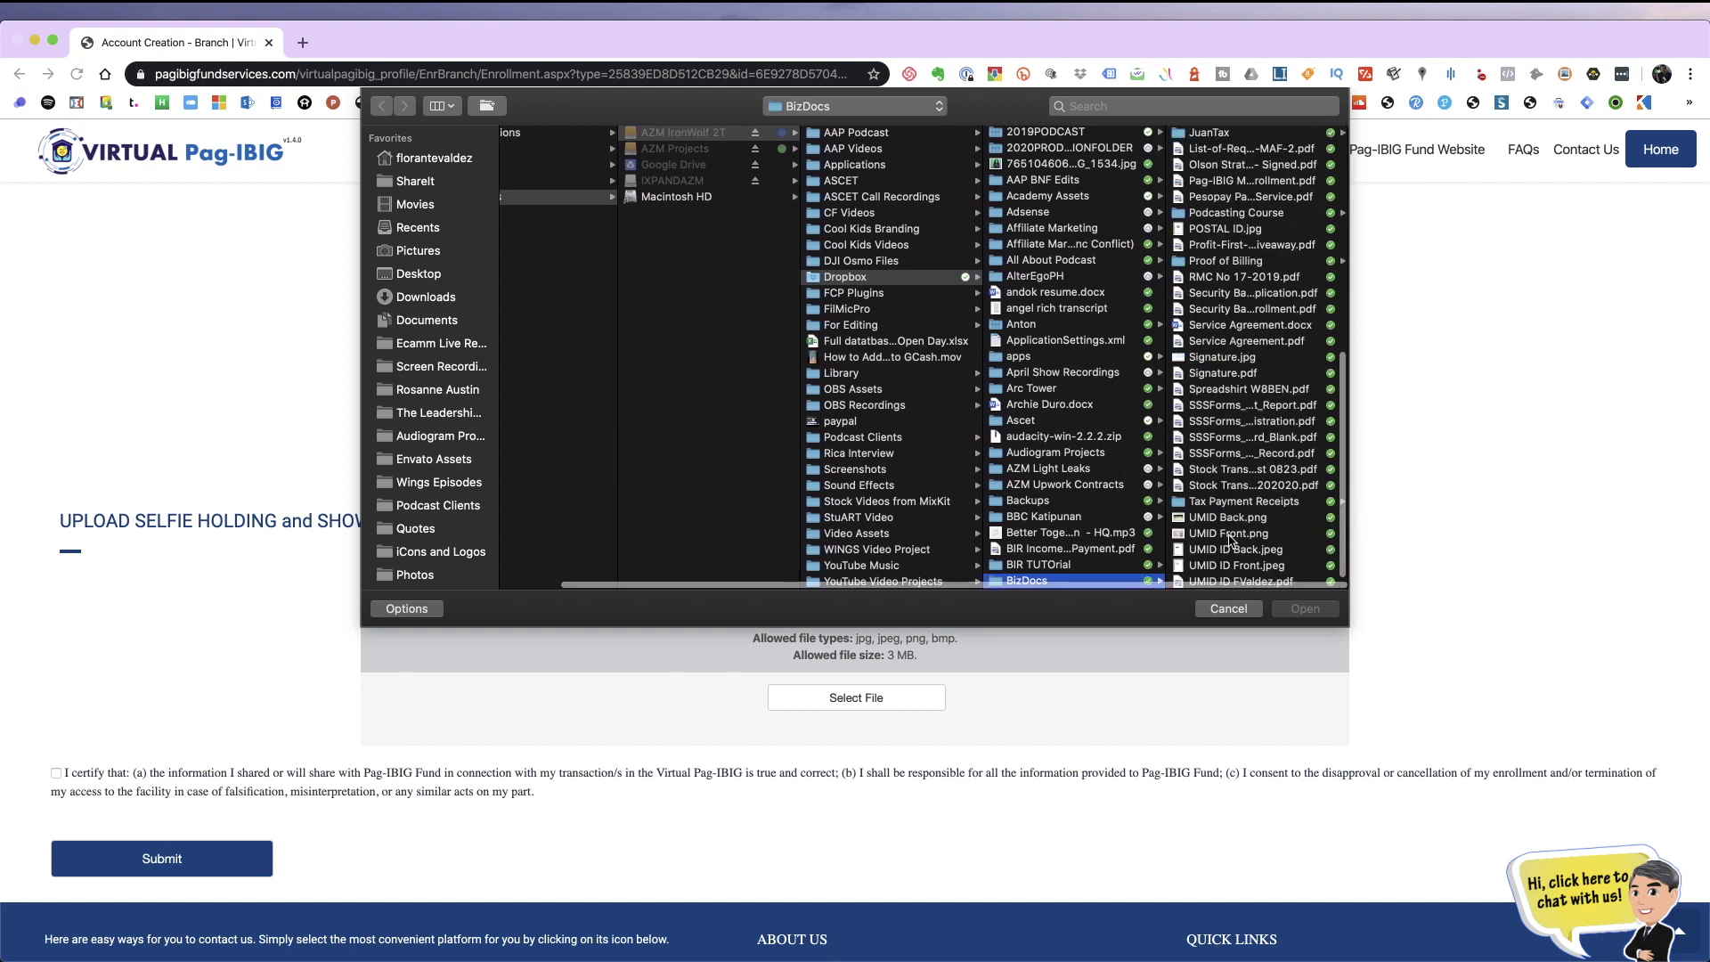
click(1229, 533)
click(1312, 609)
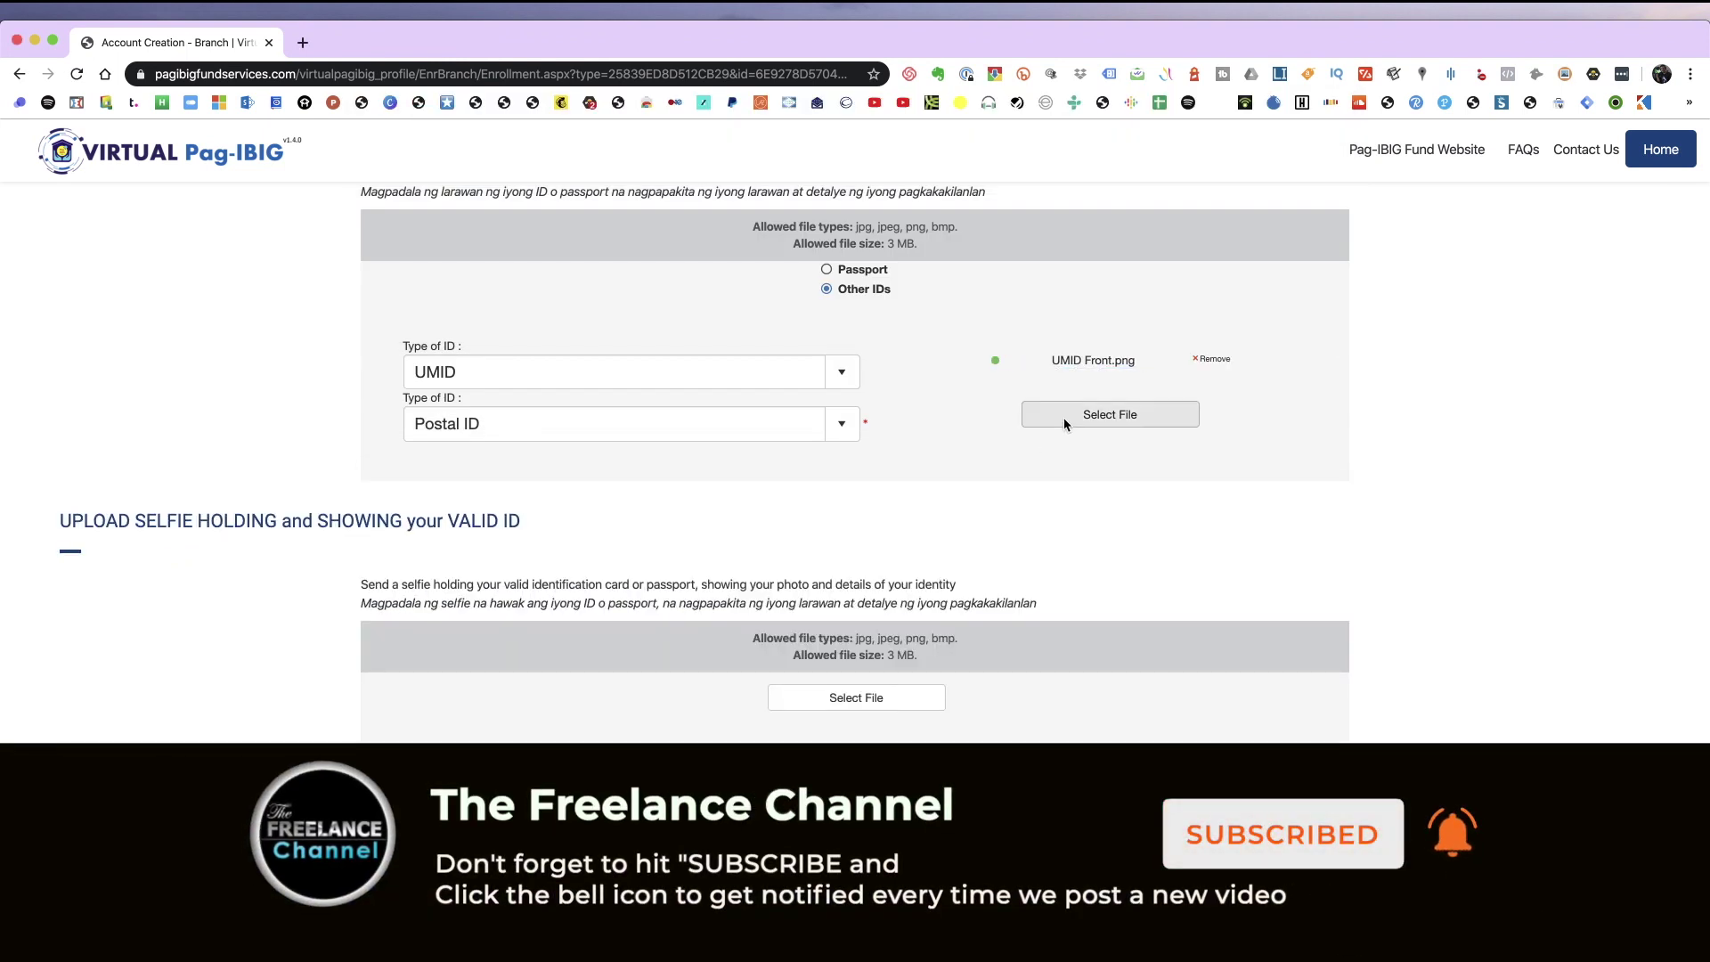
Step: Upload POSTAL ID.jpg as the Postal ID image
click(1066, 418)
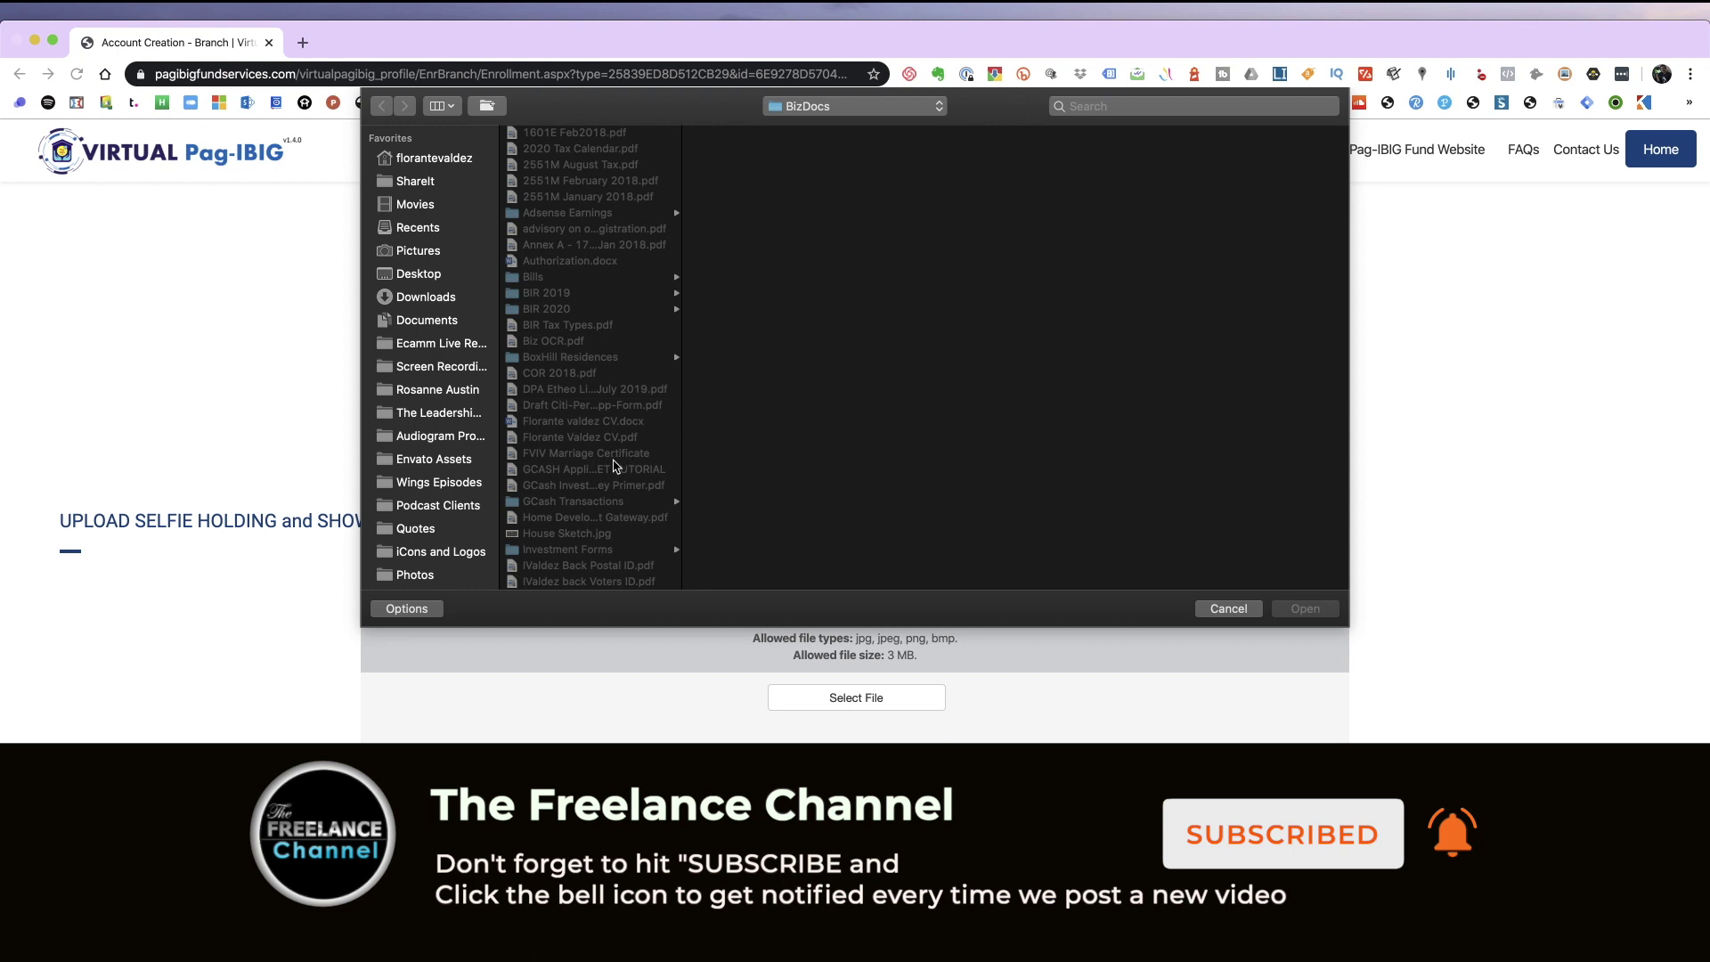
scroll(614, 464, down, 10)
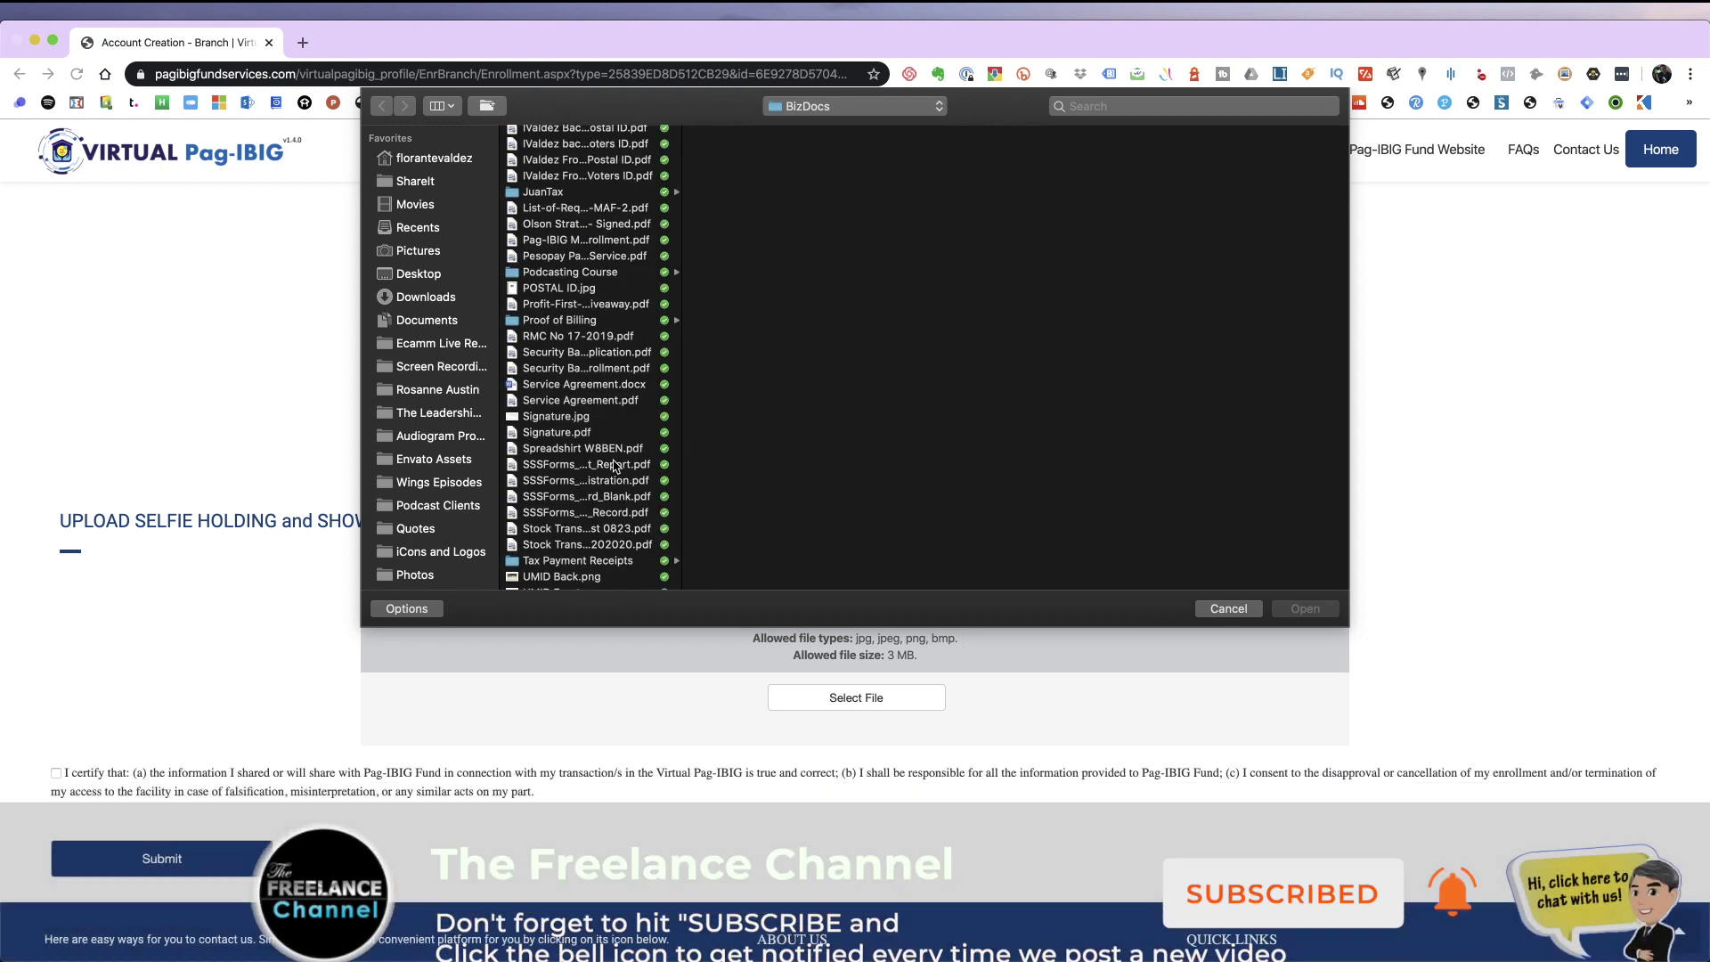
scroll(615, 464, up, 4)
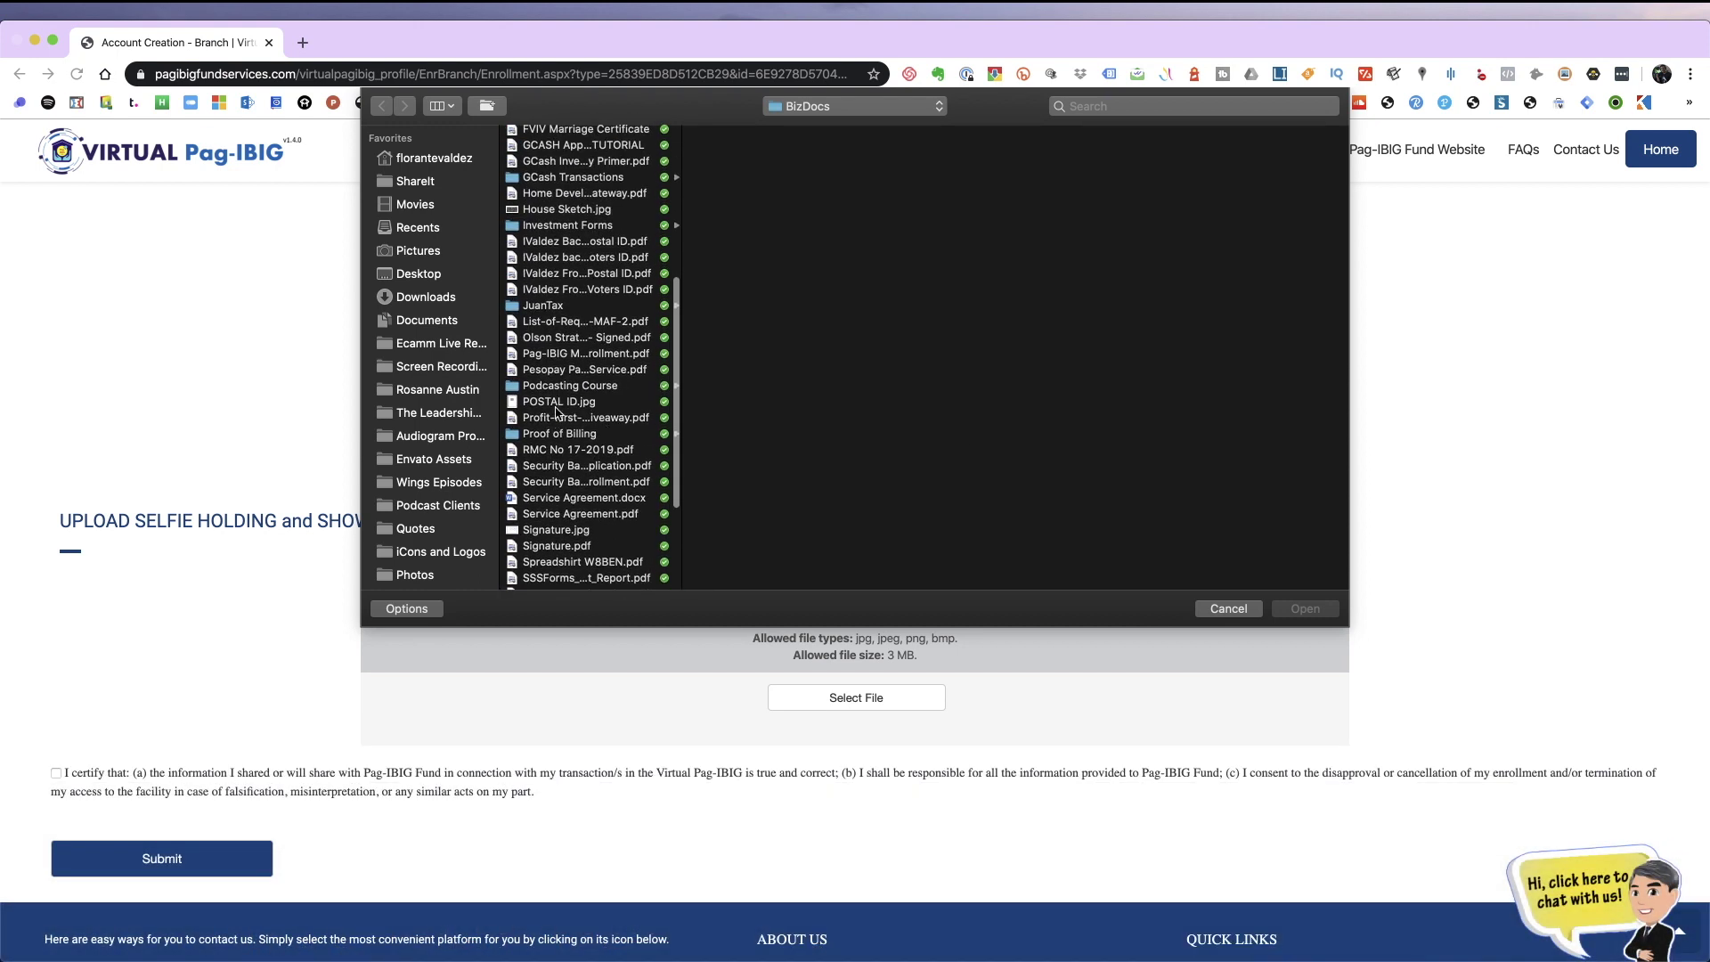
click(558, 402)
click(1306, 609)
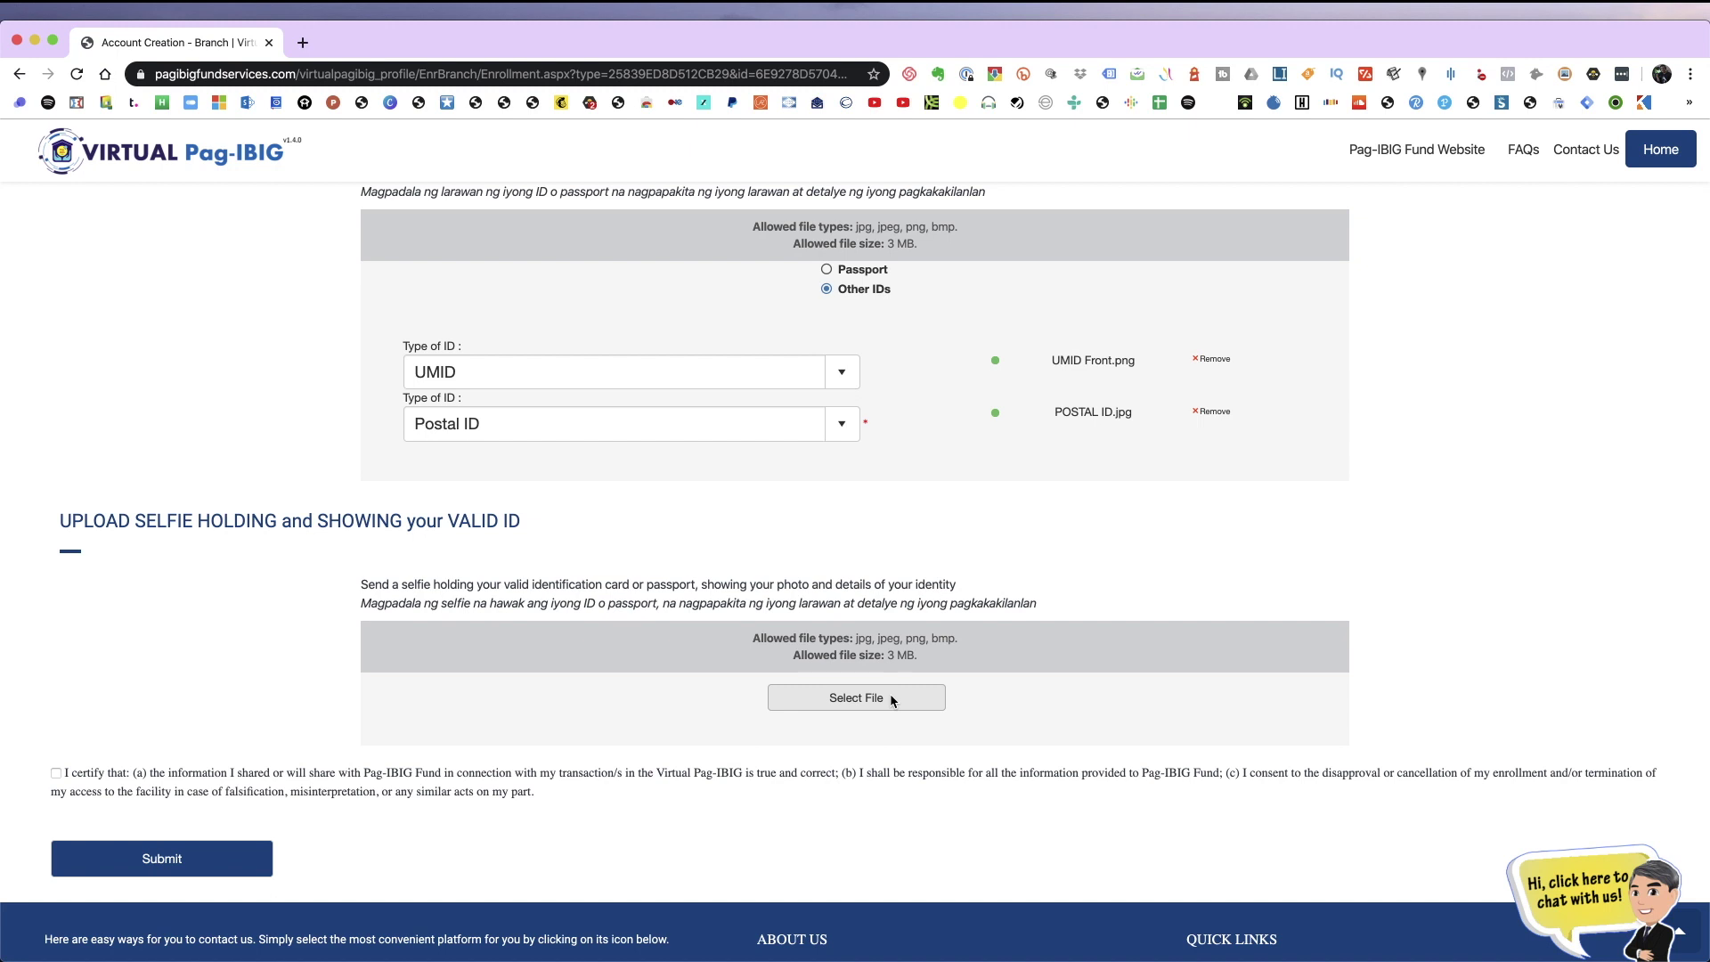
Step: Upload IMG_8290.JPG as the selfie with ID
click(892, 699)
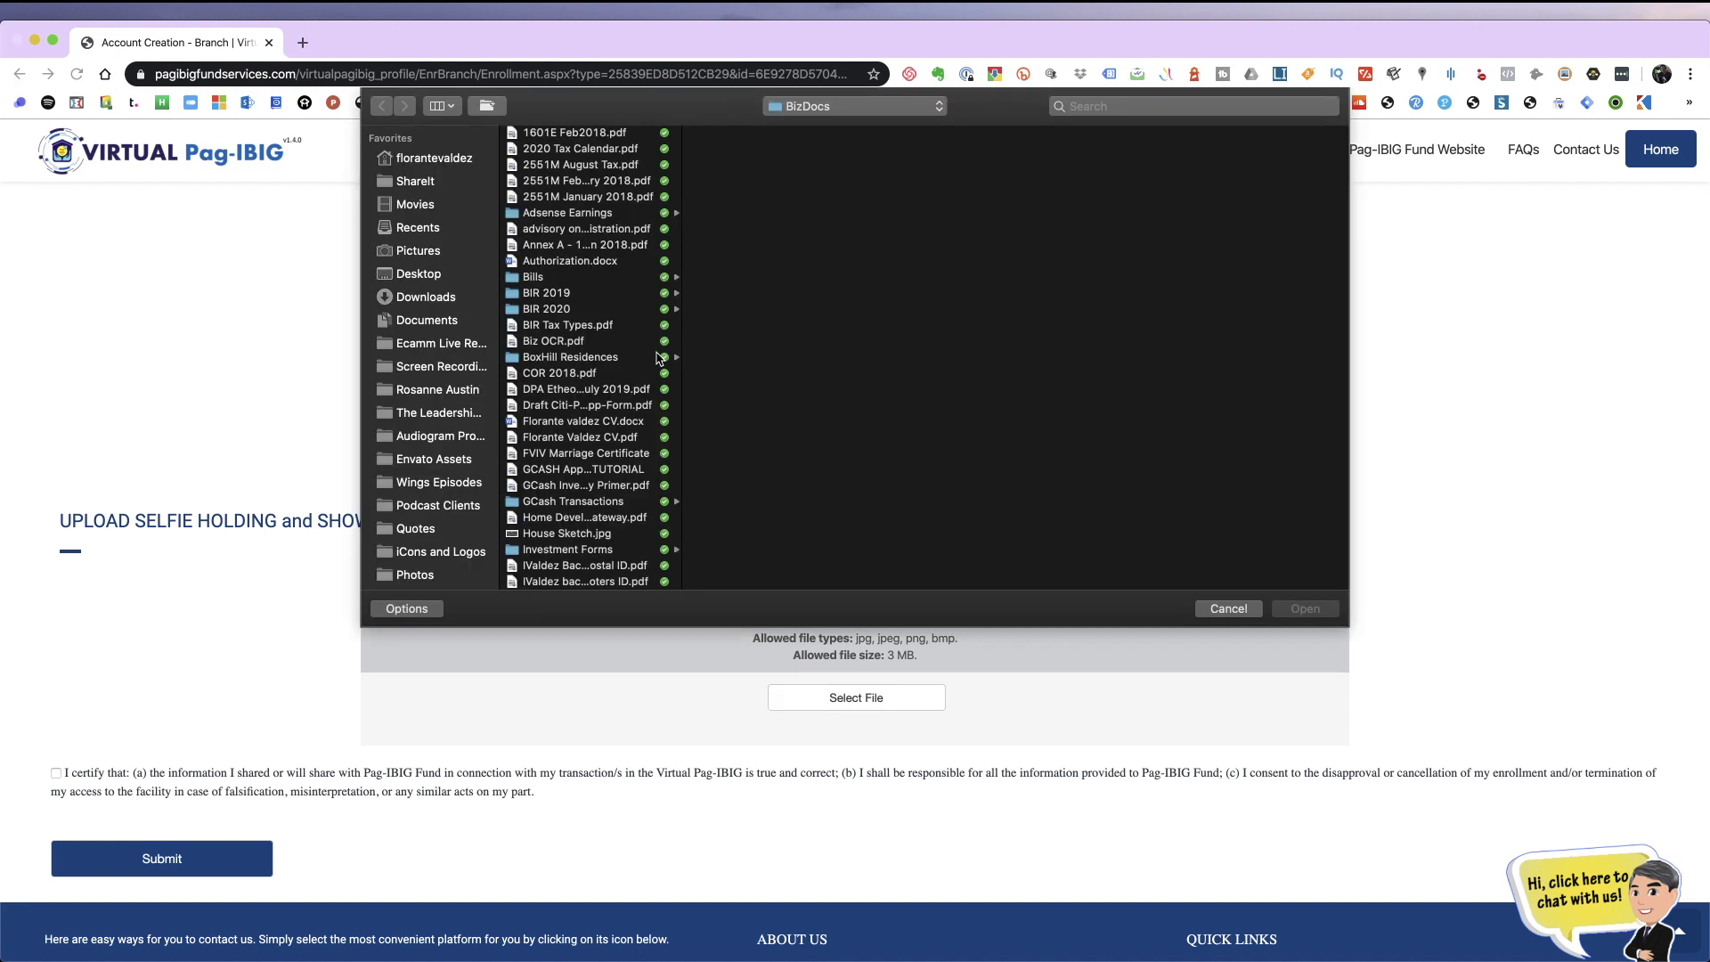
click(561, 534)
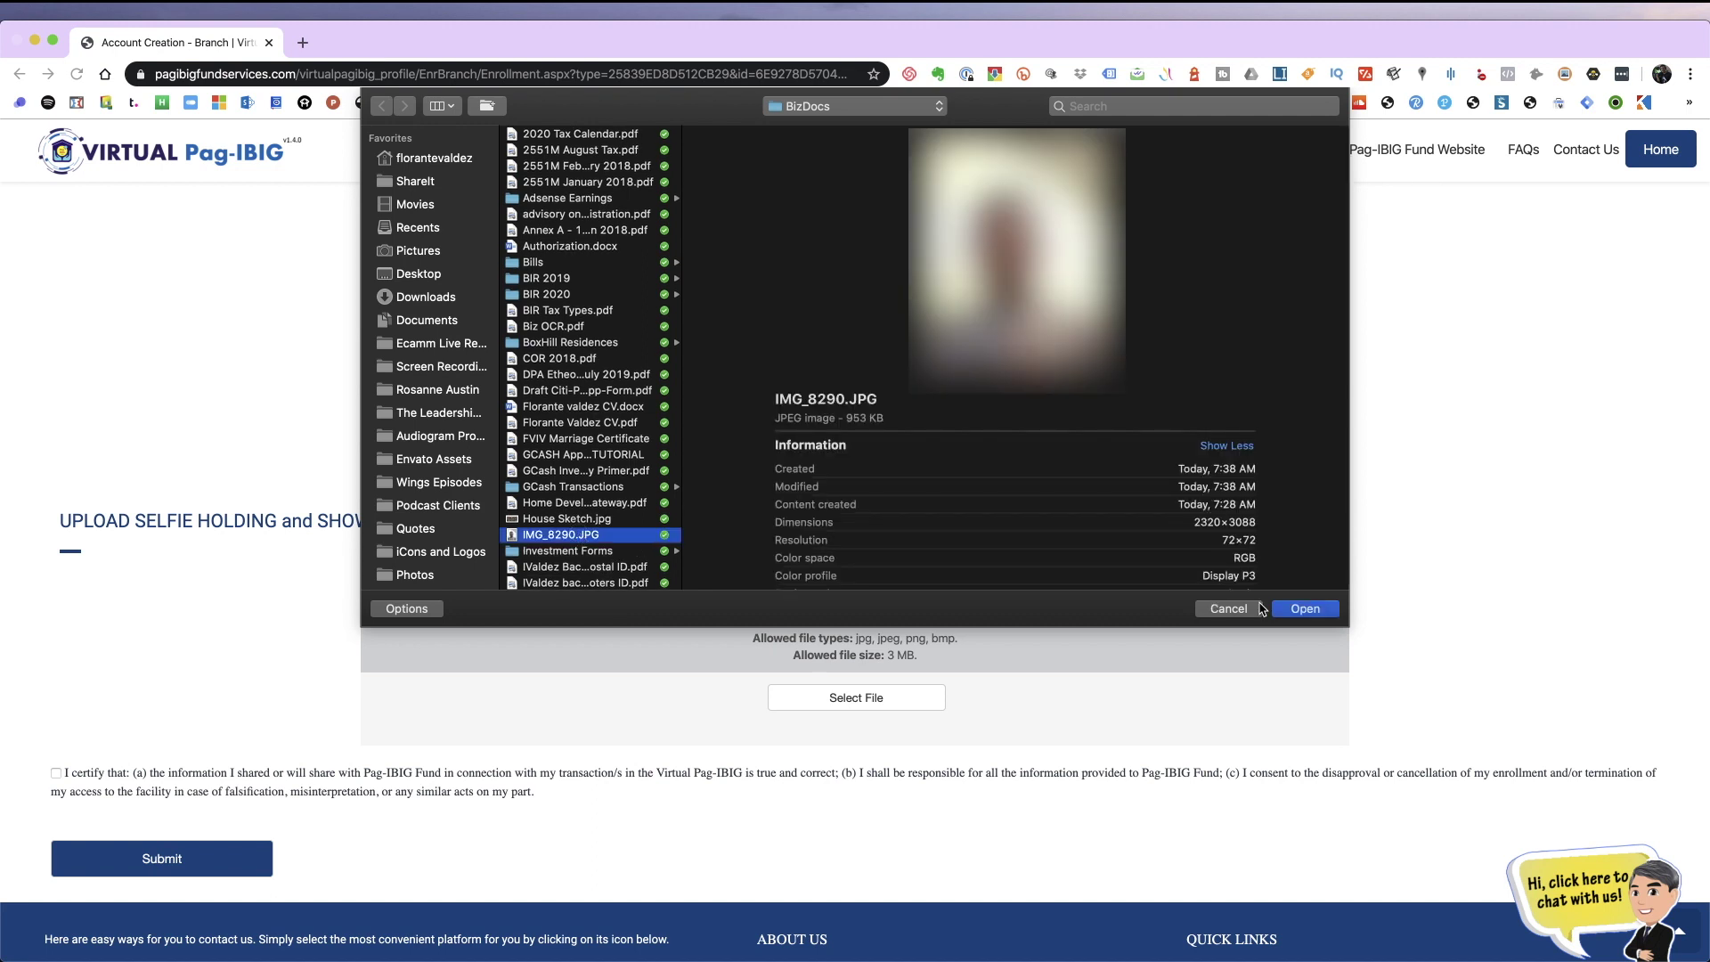
click(1302, 610)
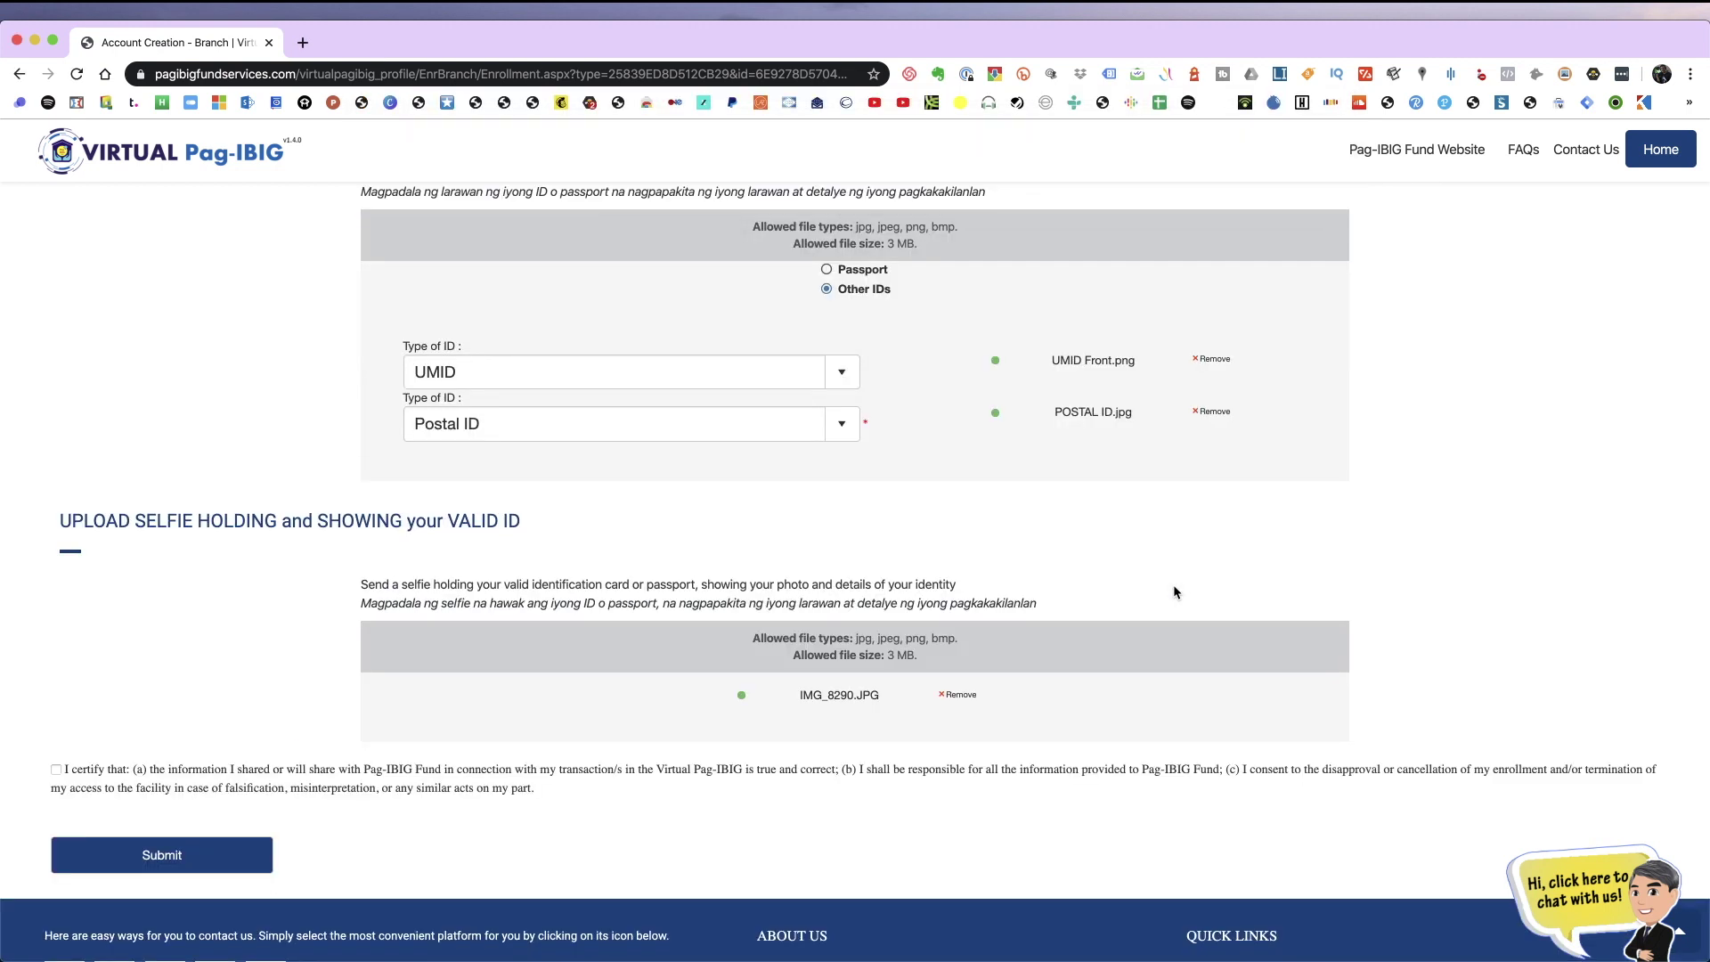
Step: Tick the 'I certify that' checkbox and submit the enrollment form
scroll(1123, 573, down, 5)
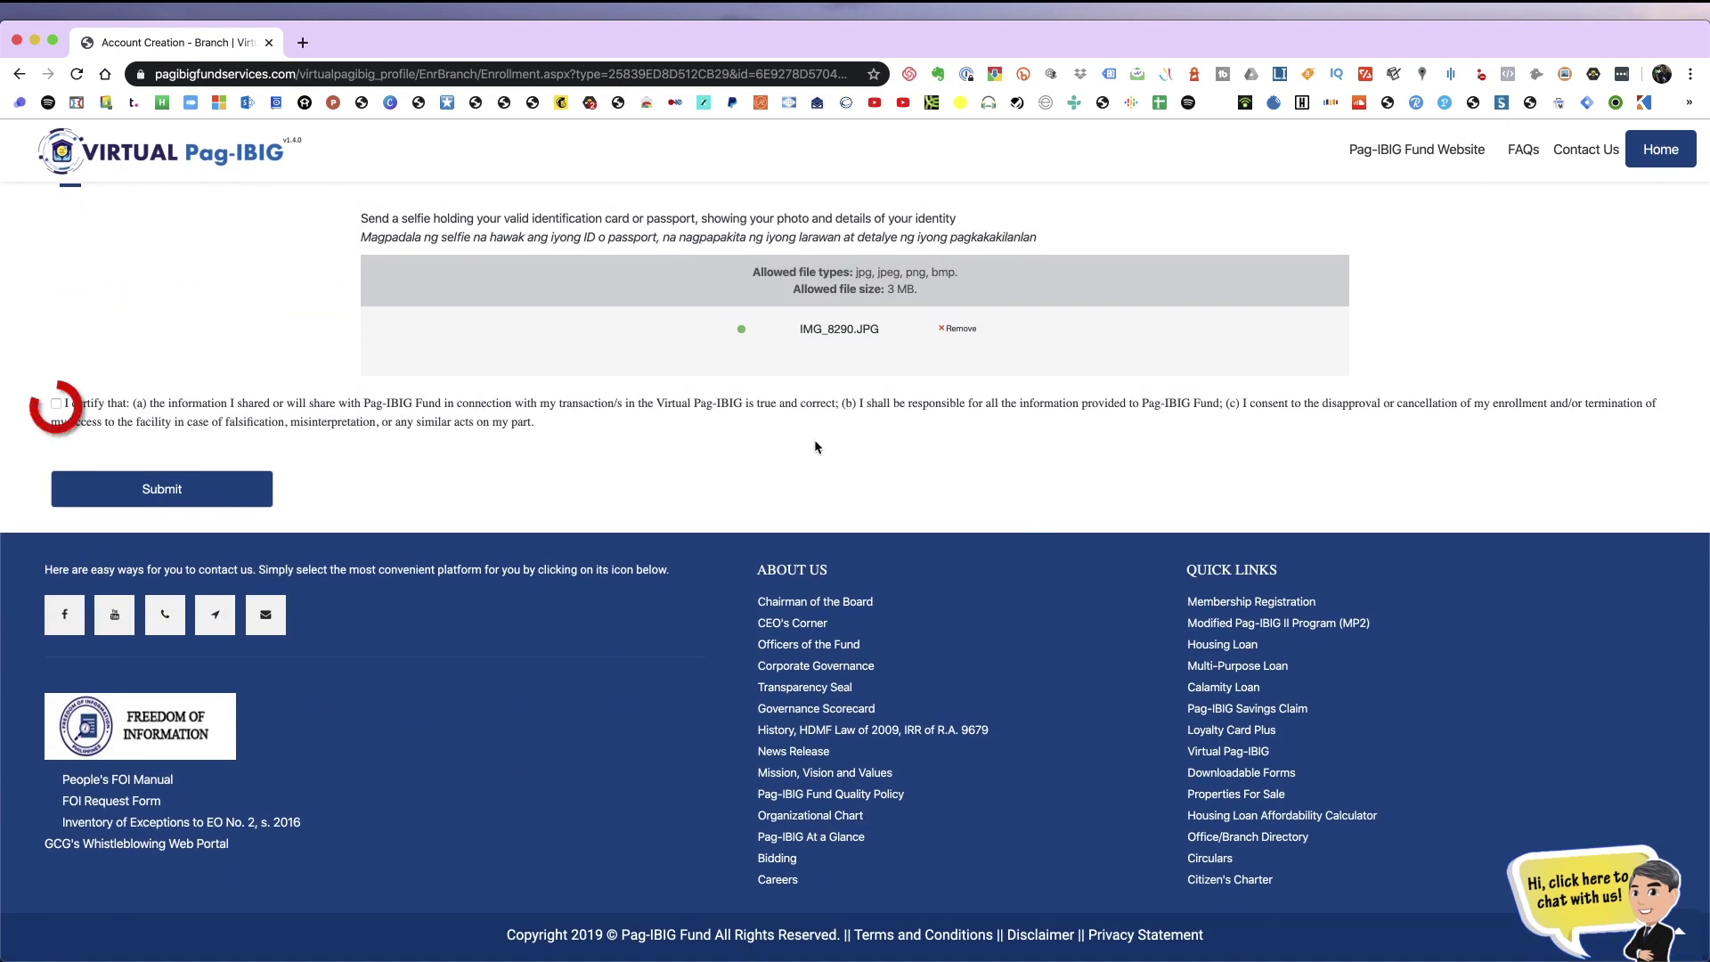
click(55, 403)
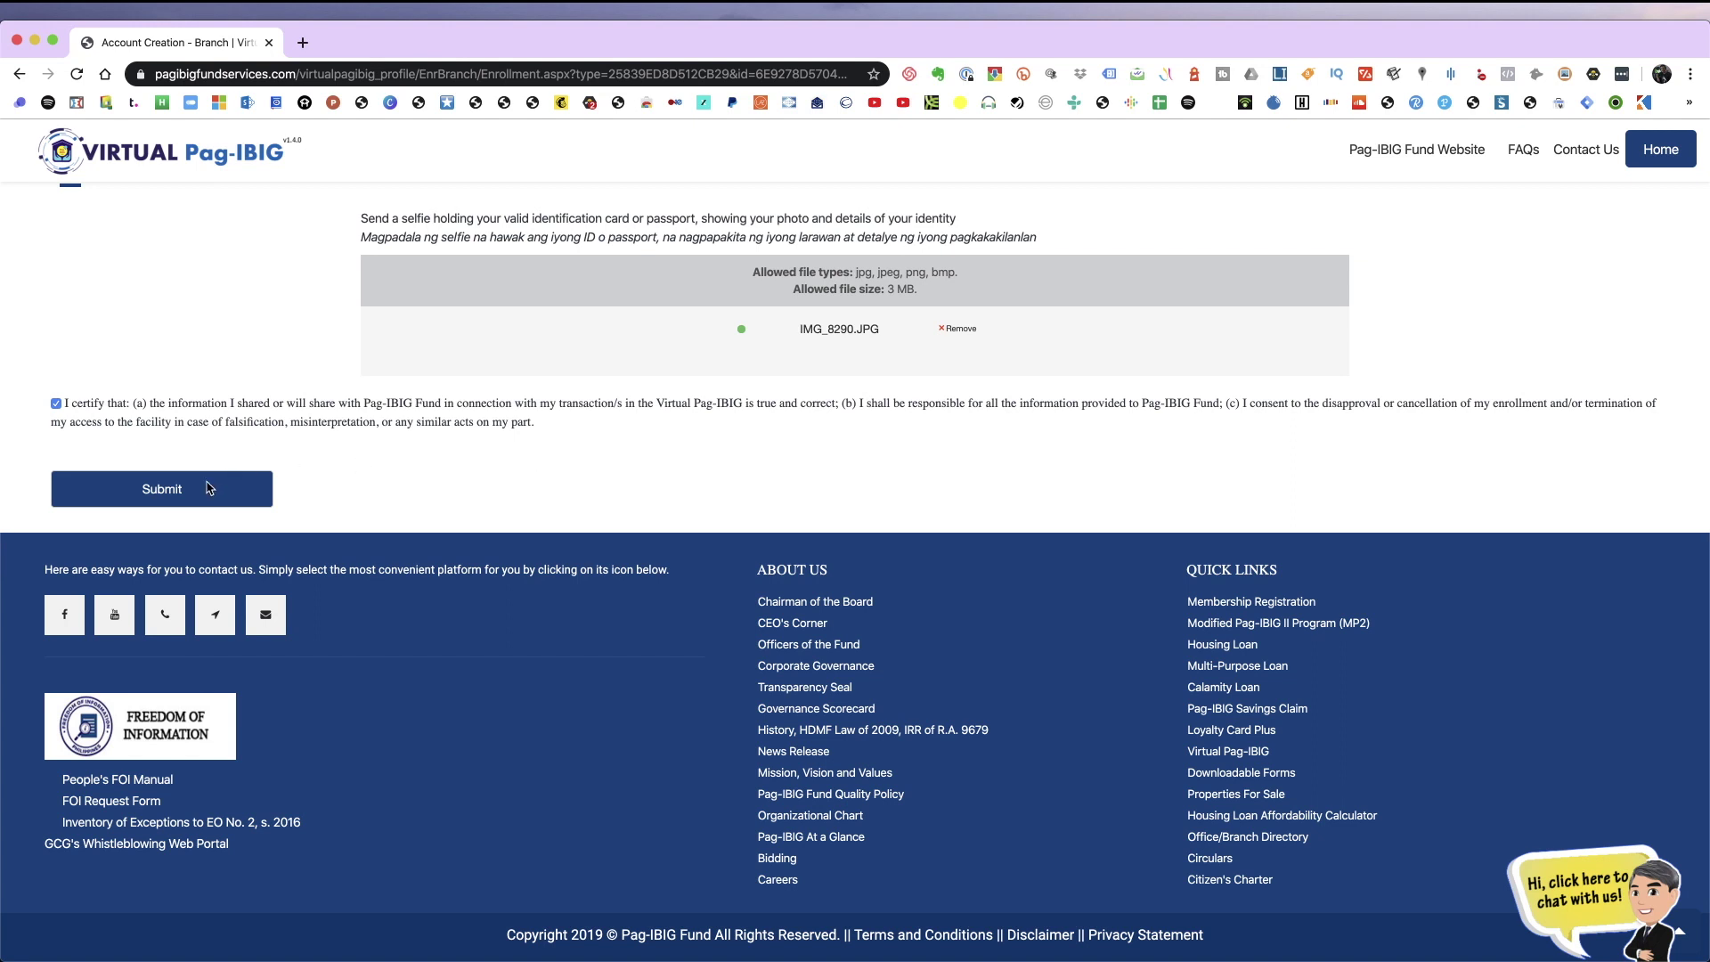
click(196, 496)
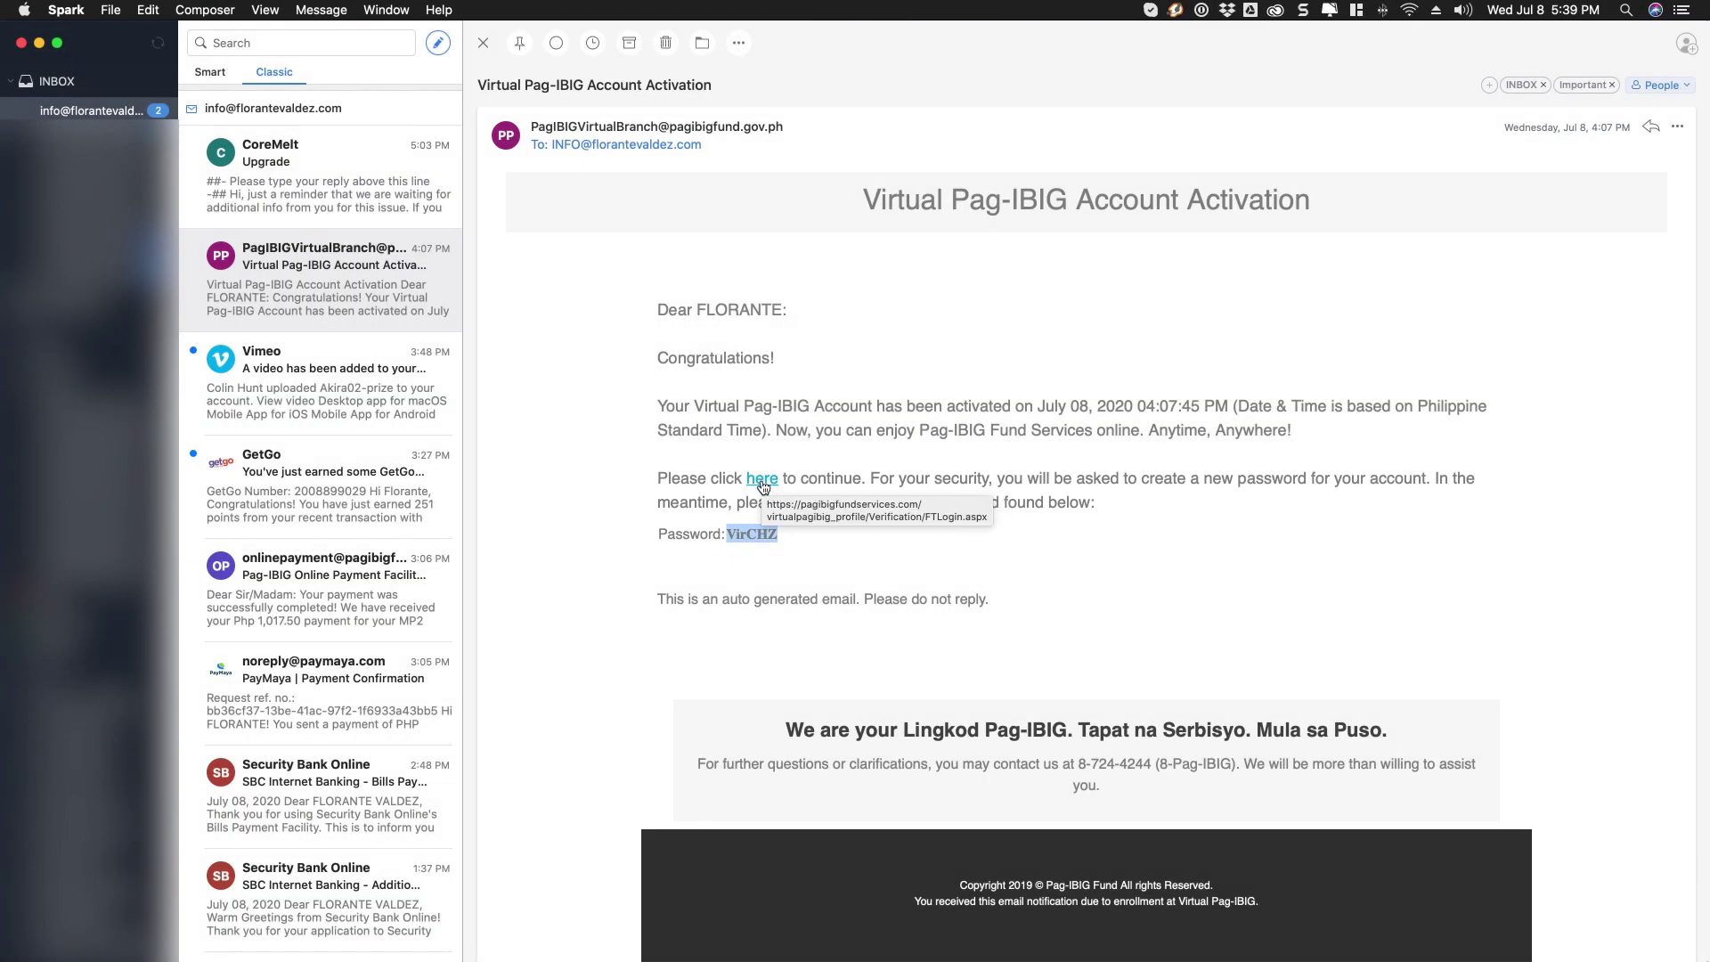
Step: Follow the 'here' link in the activation email to the First Time Login page
click(762, 478)
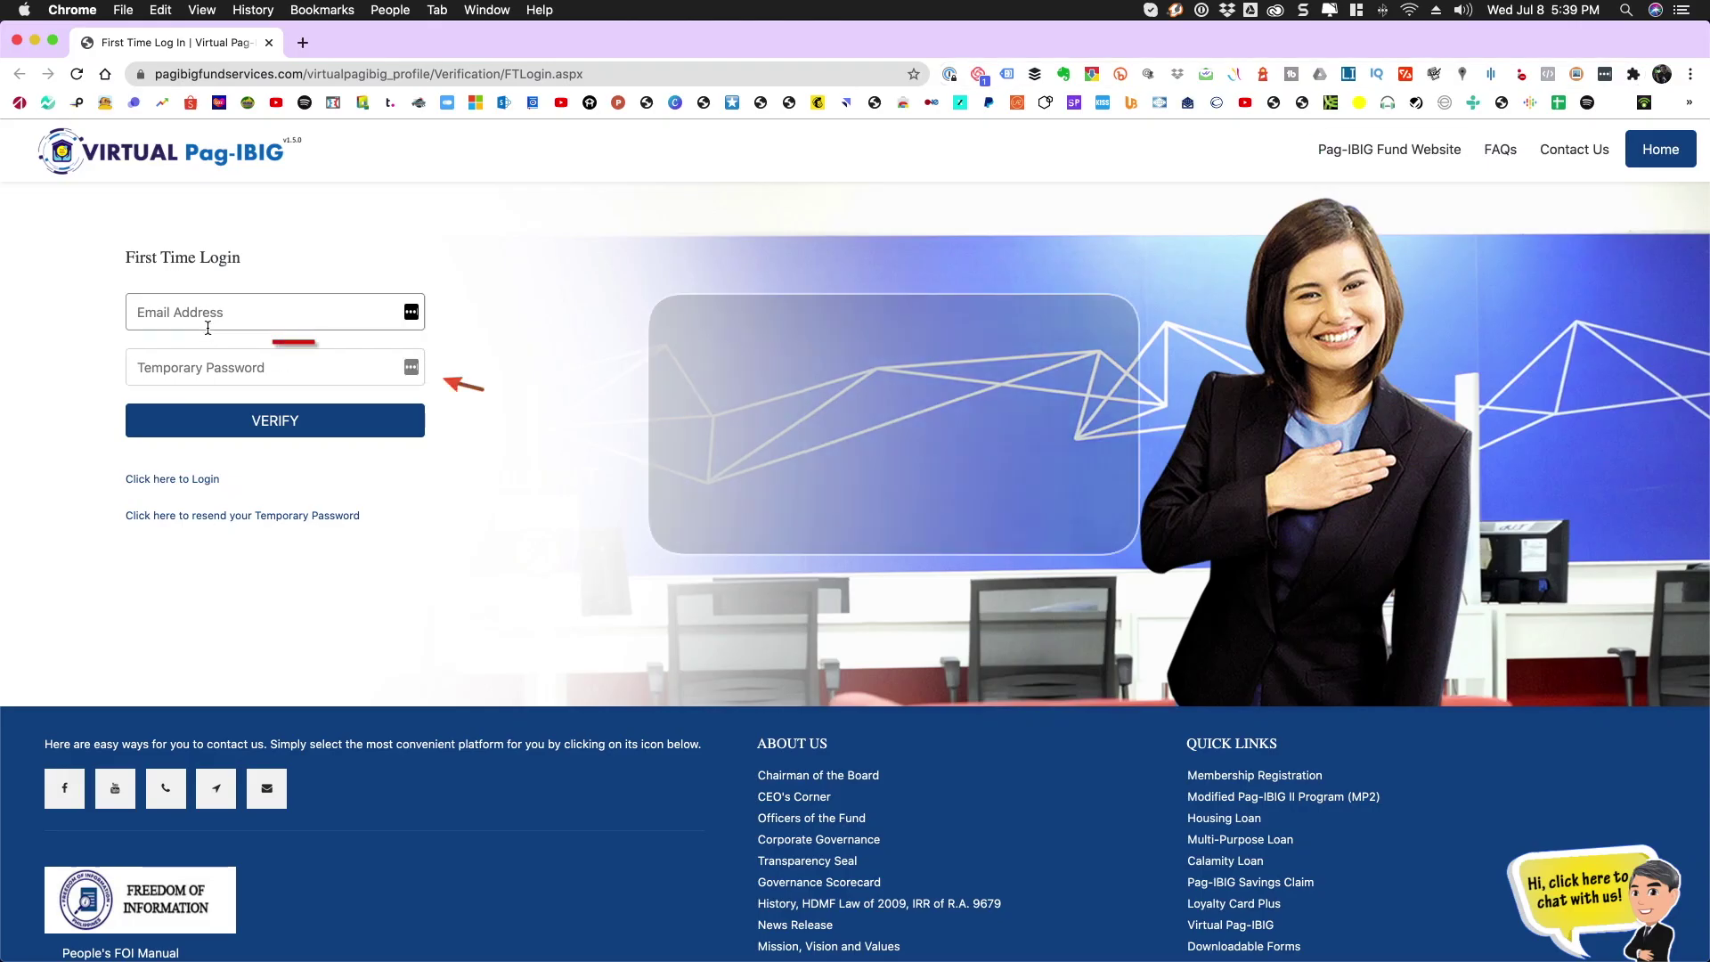
Step: Enter the account e-mail address and pasted temporary password, then verify them
key(Tab)
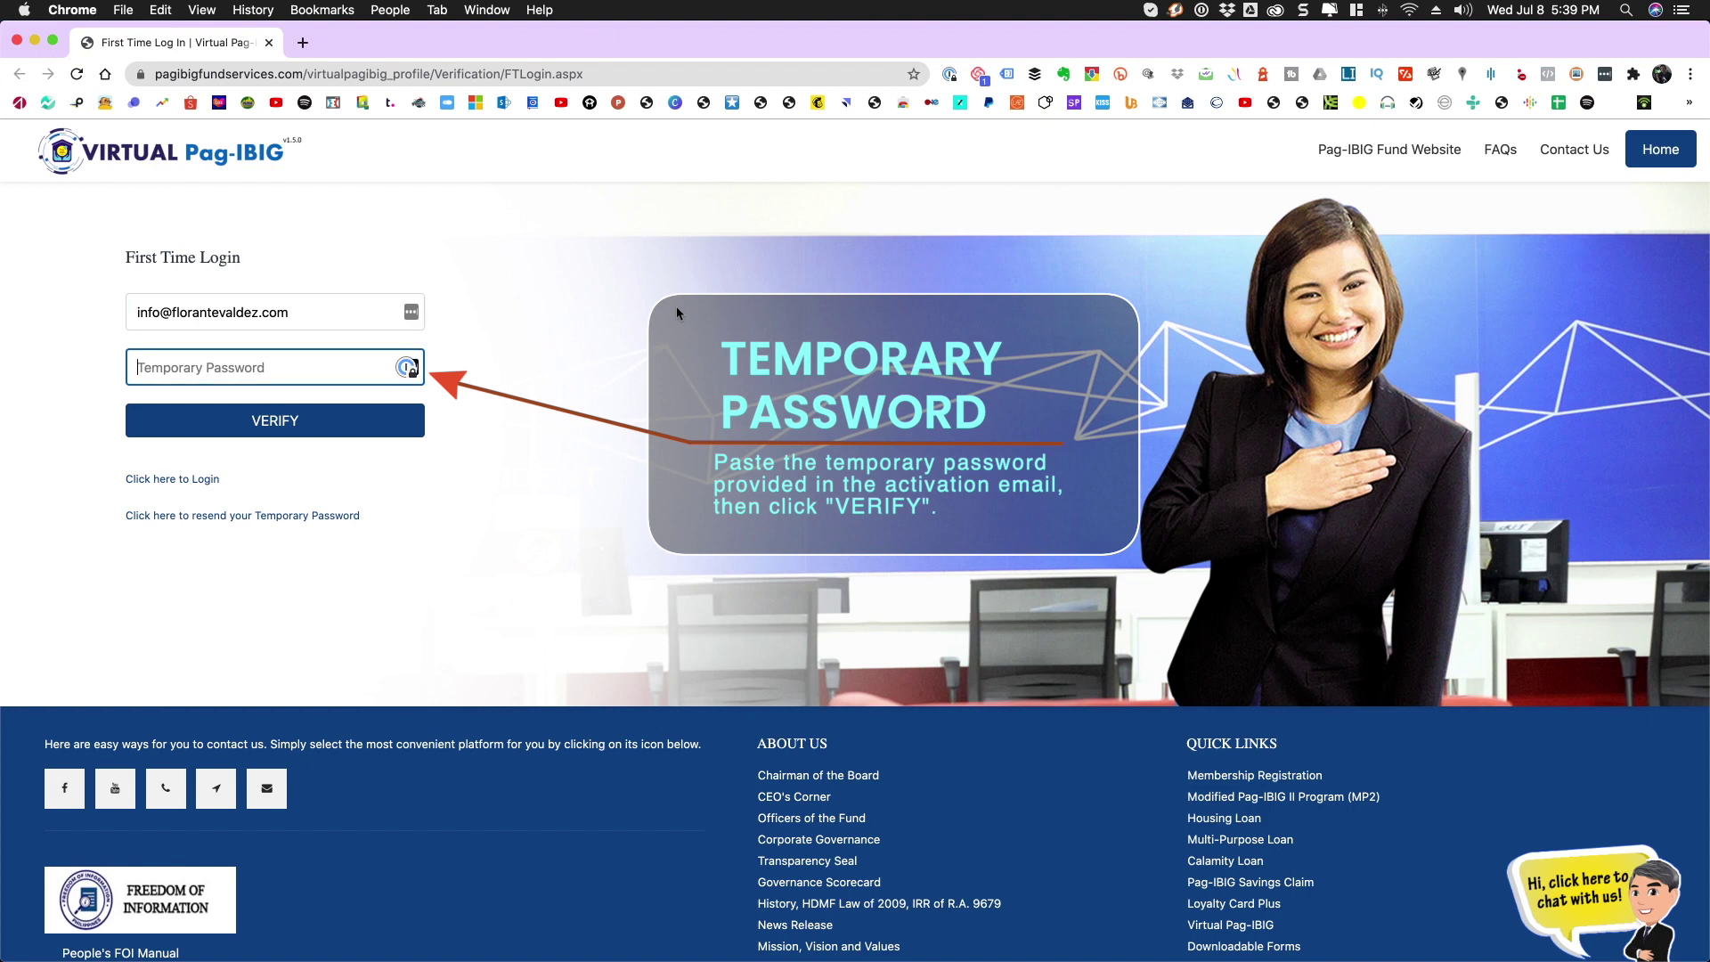
key(super+v)
click(312, 431)
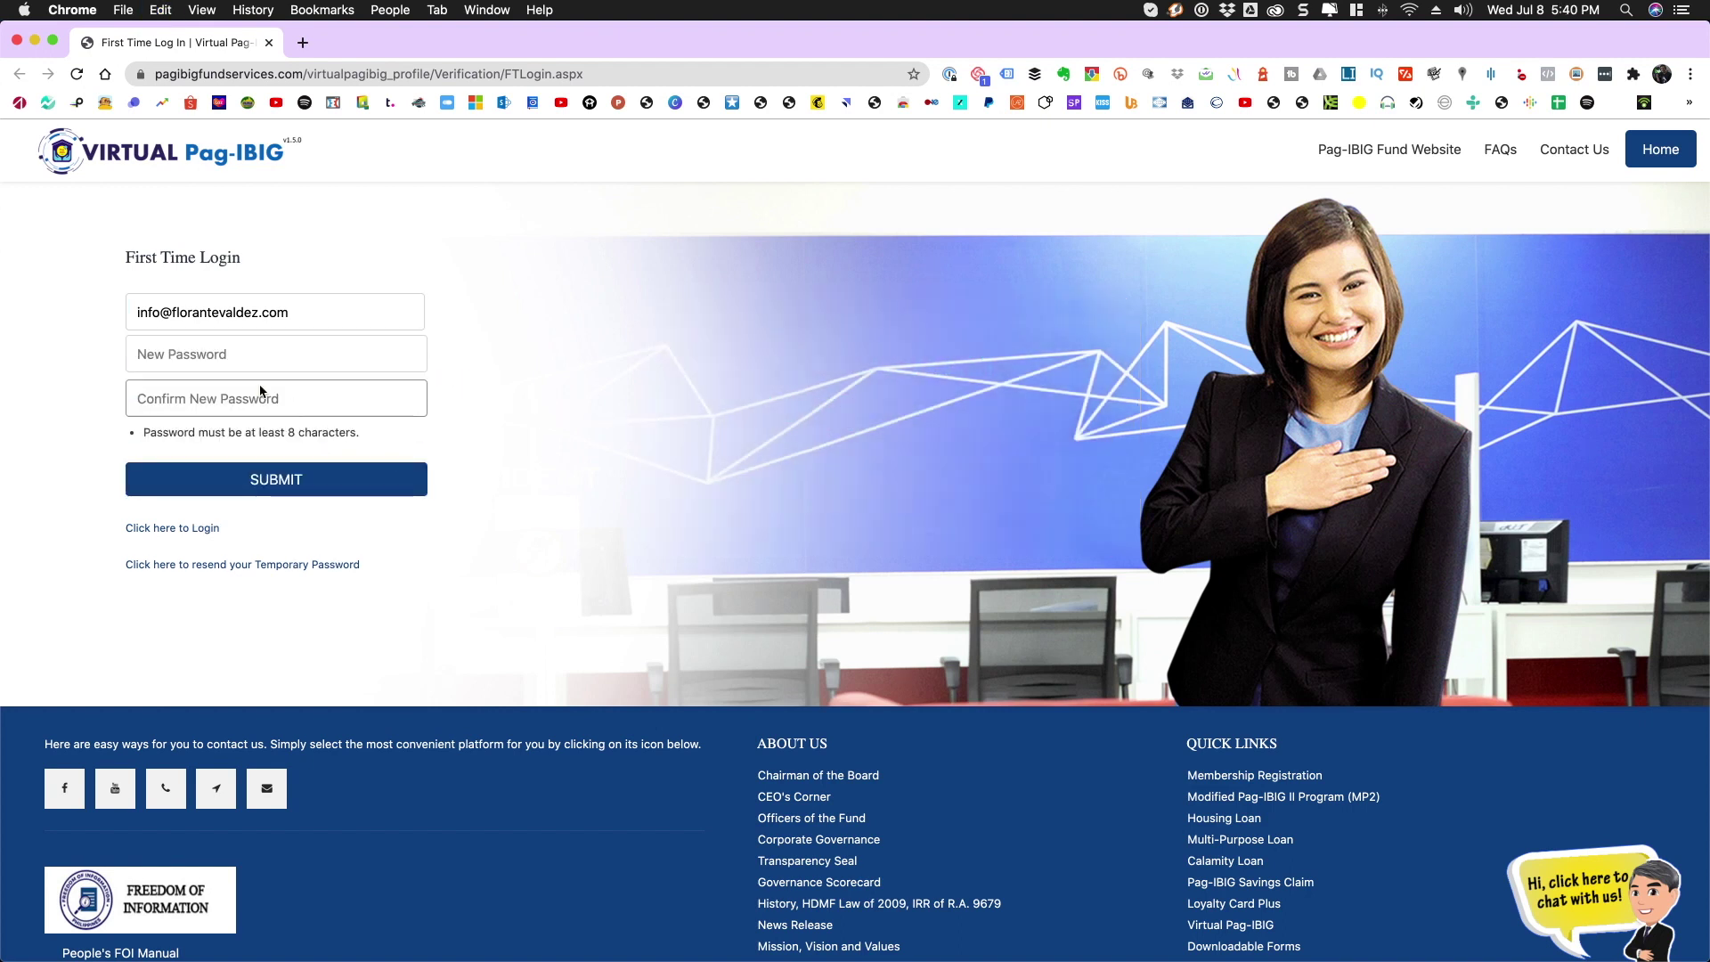
Step: Set a new password generated and saved with 1Password, and submit it
click(241, 356)
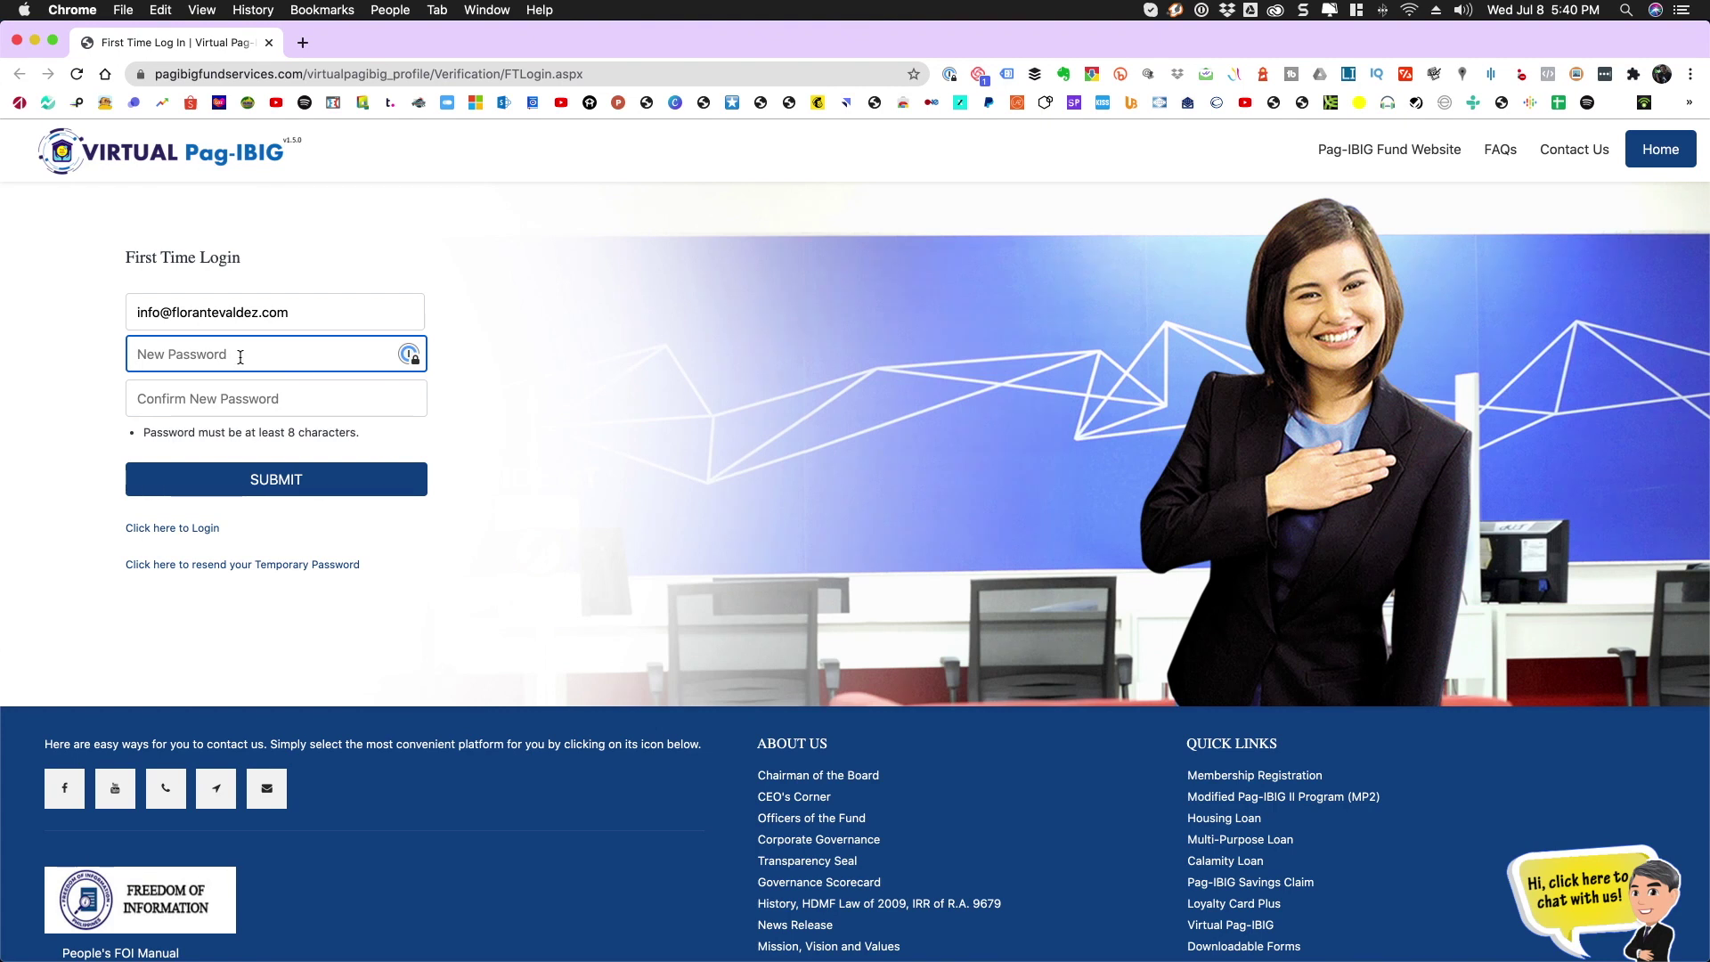
click(950, 74)
click(902, 635)
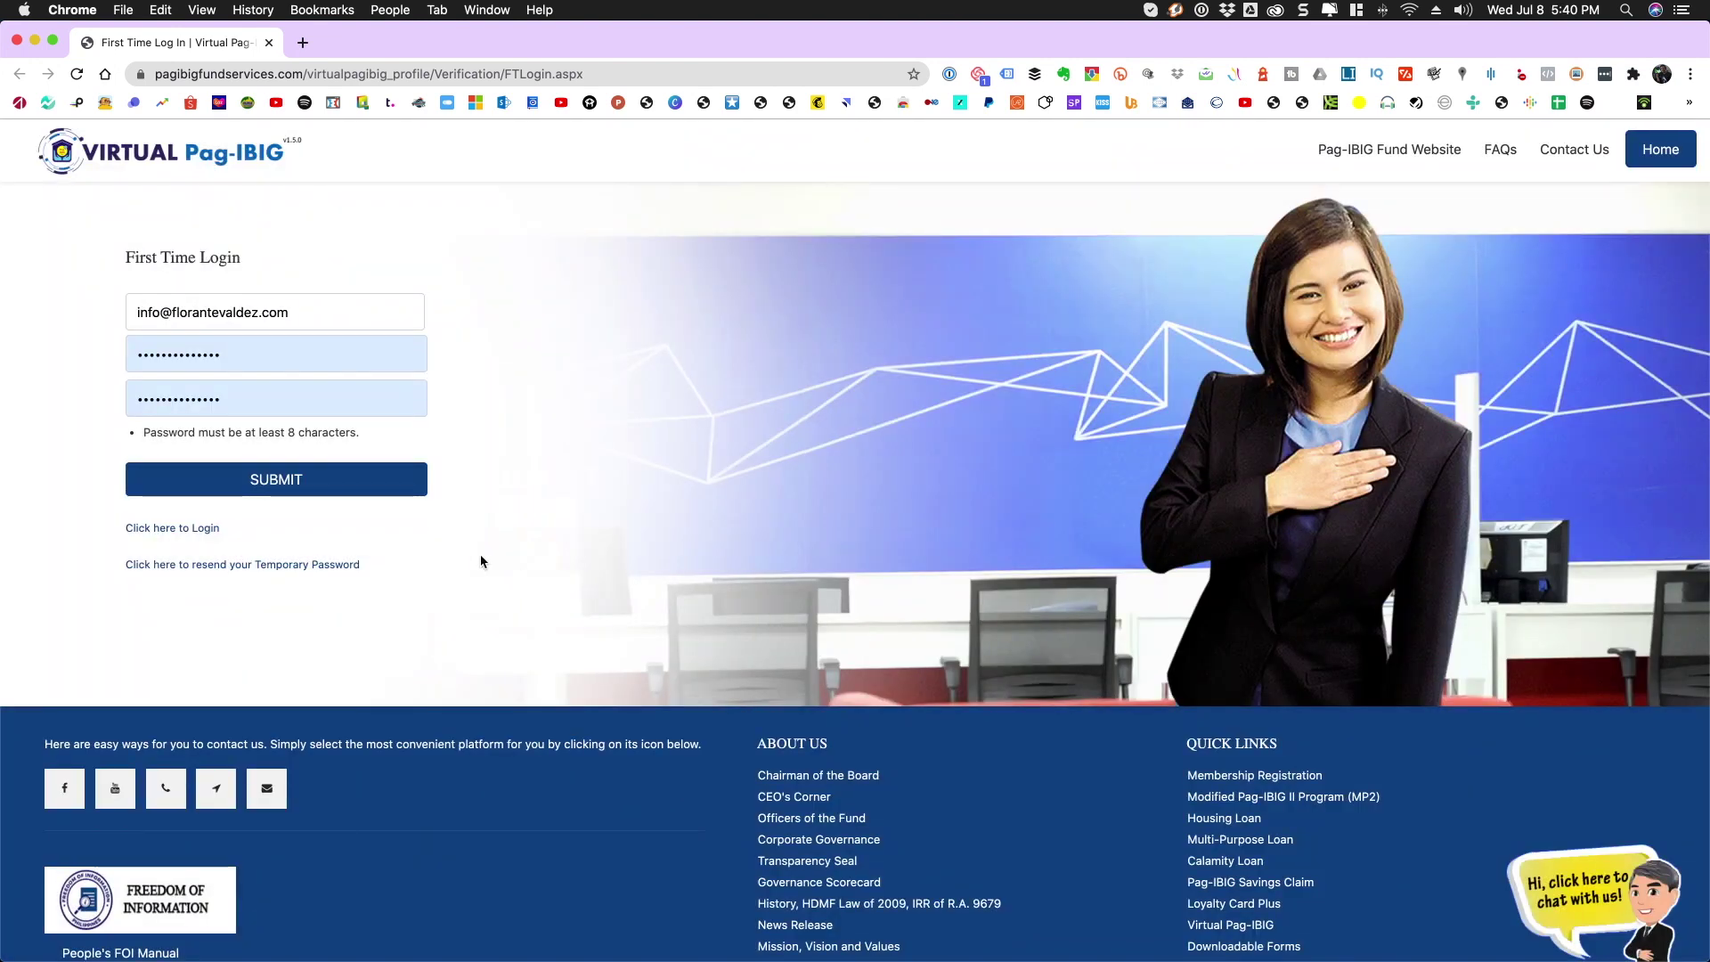
click(337, 485)
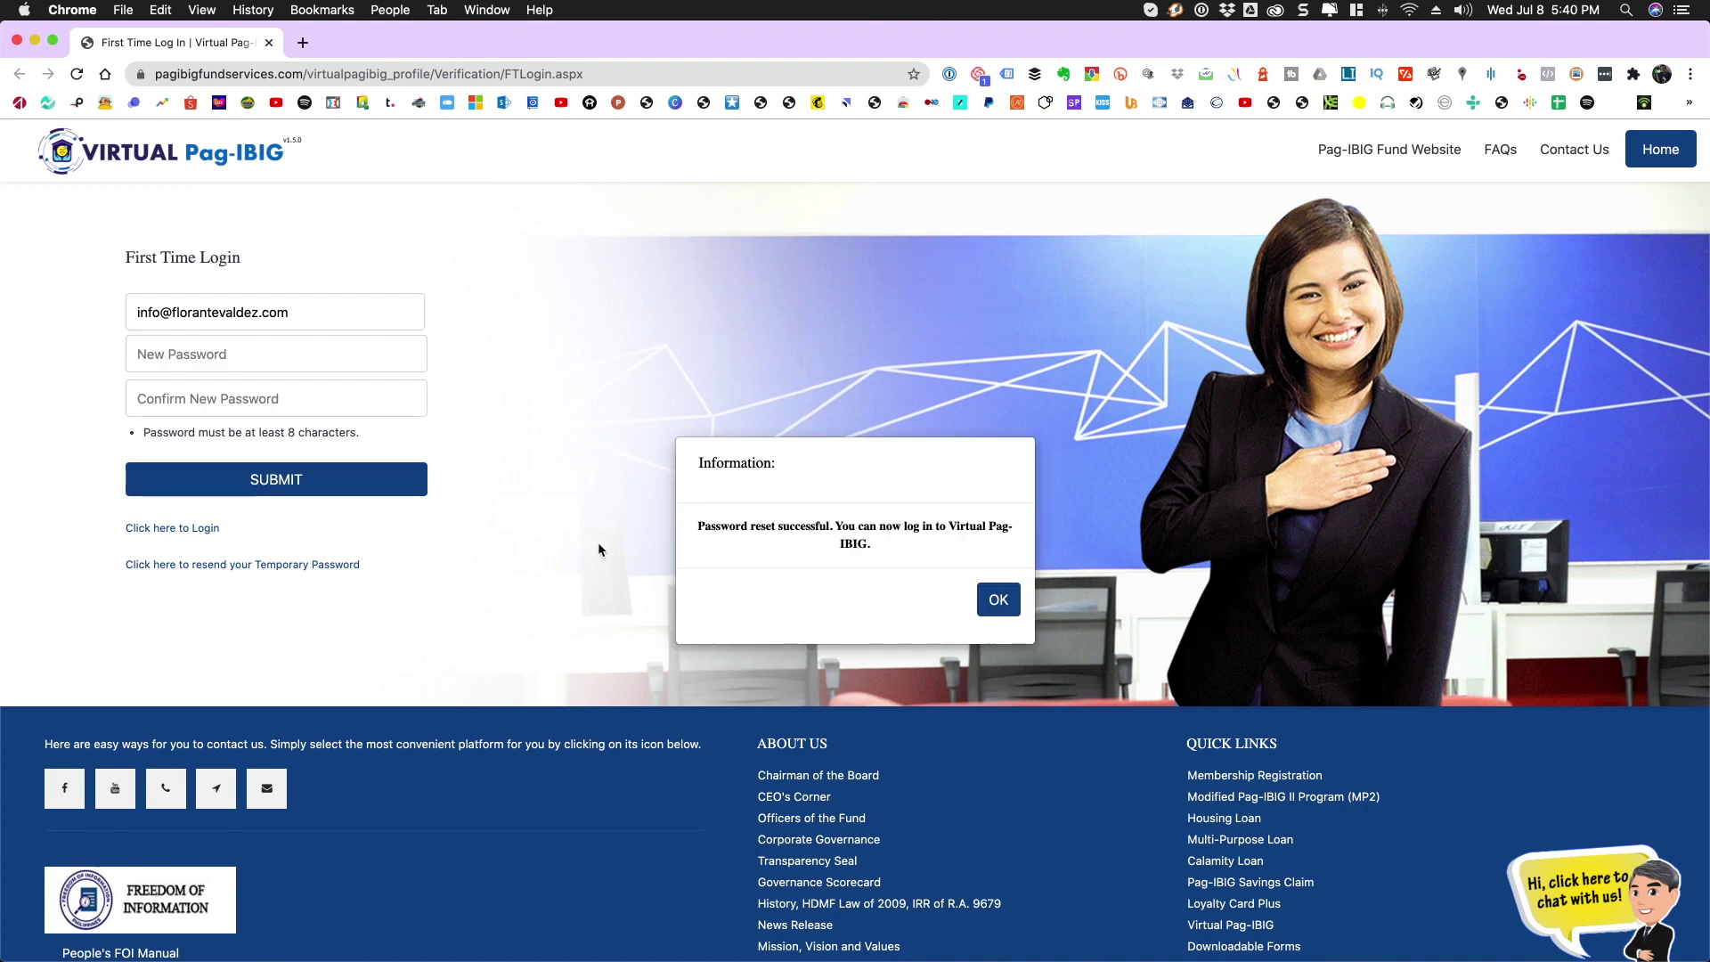
Step: Acknowledge the reset notice and log in using the saved 1Password credentials
click(999, 602)
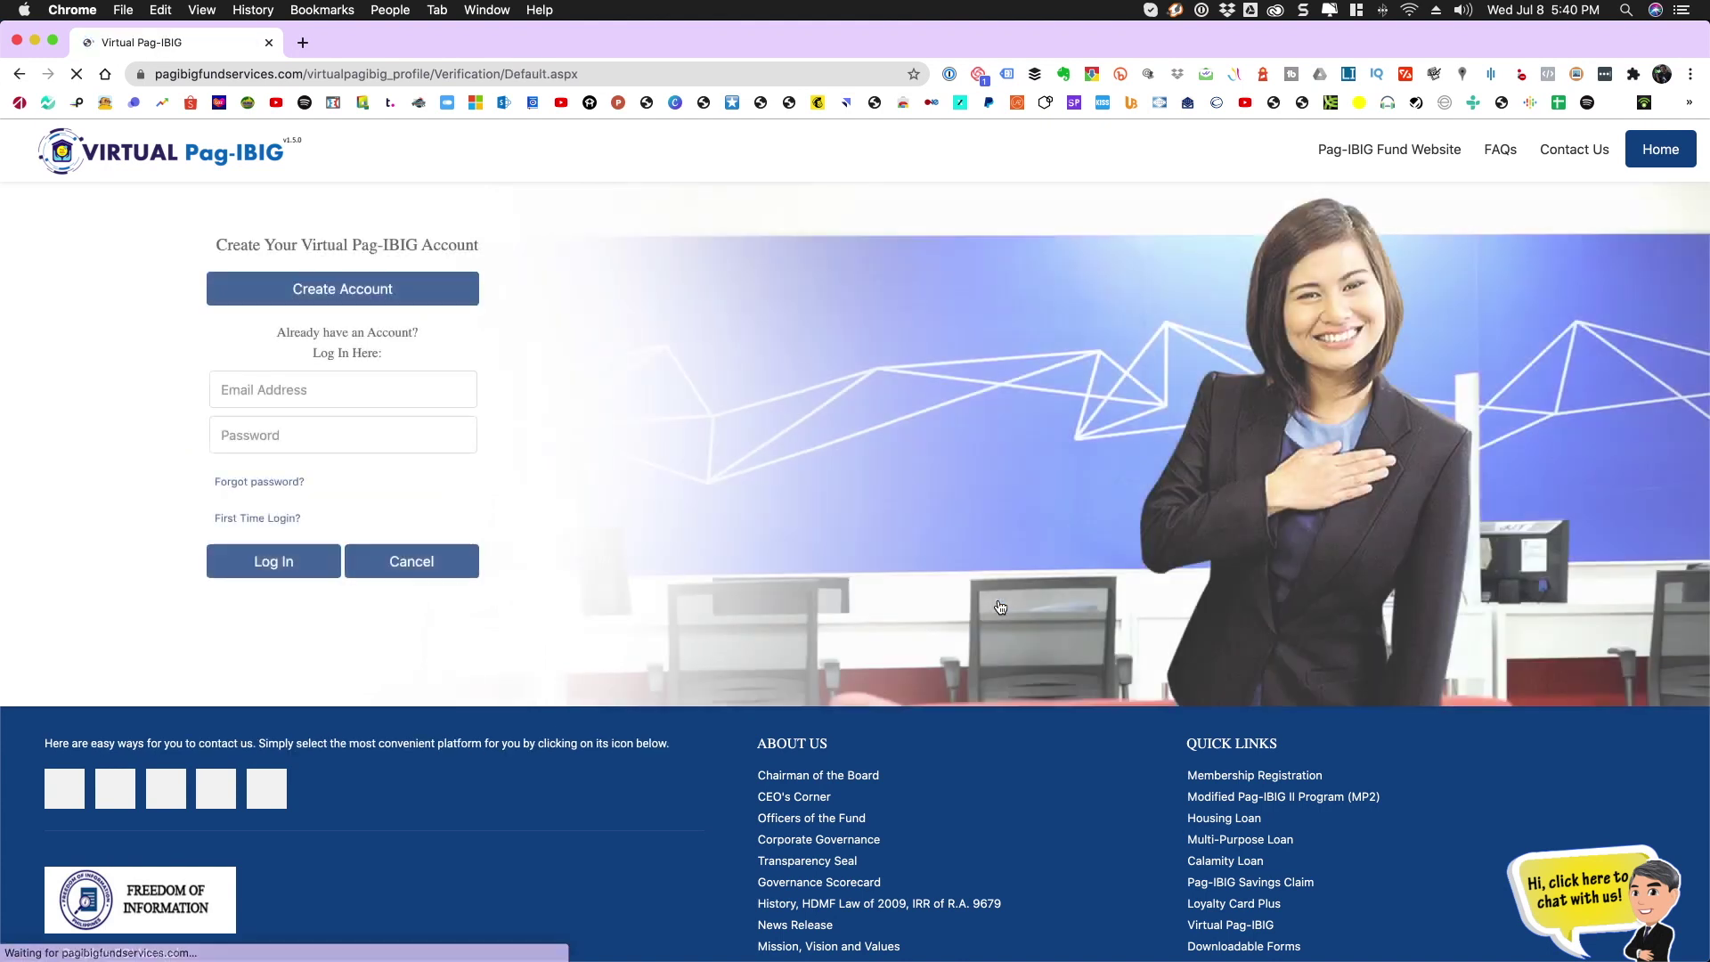
click(381, 393)
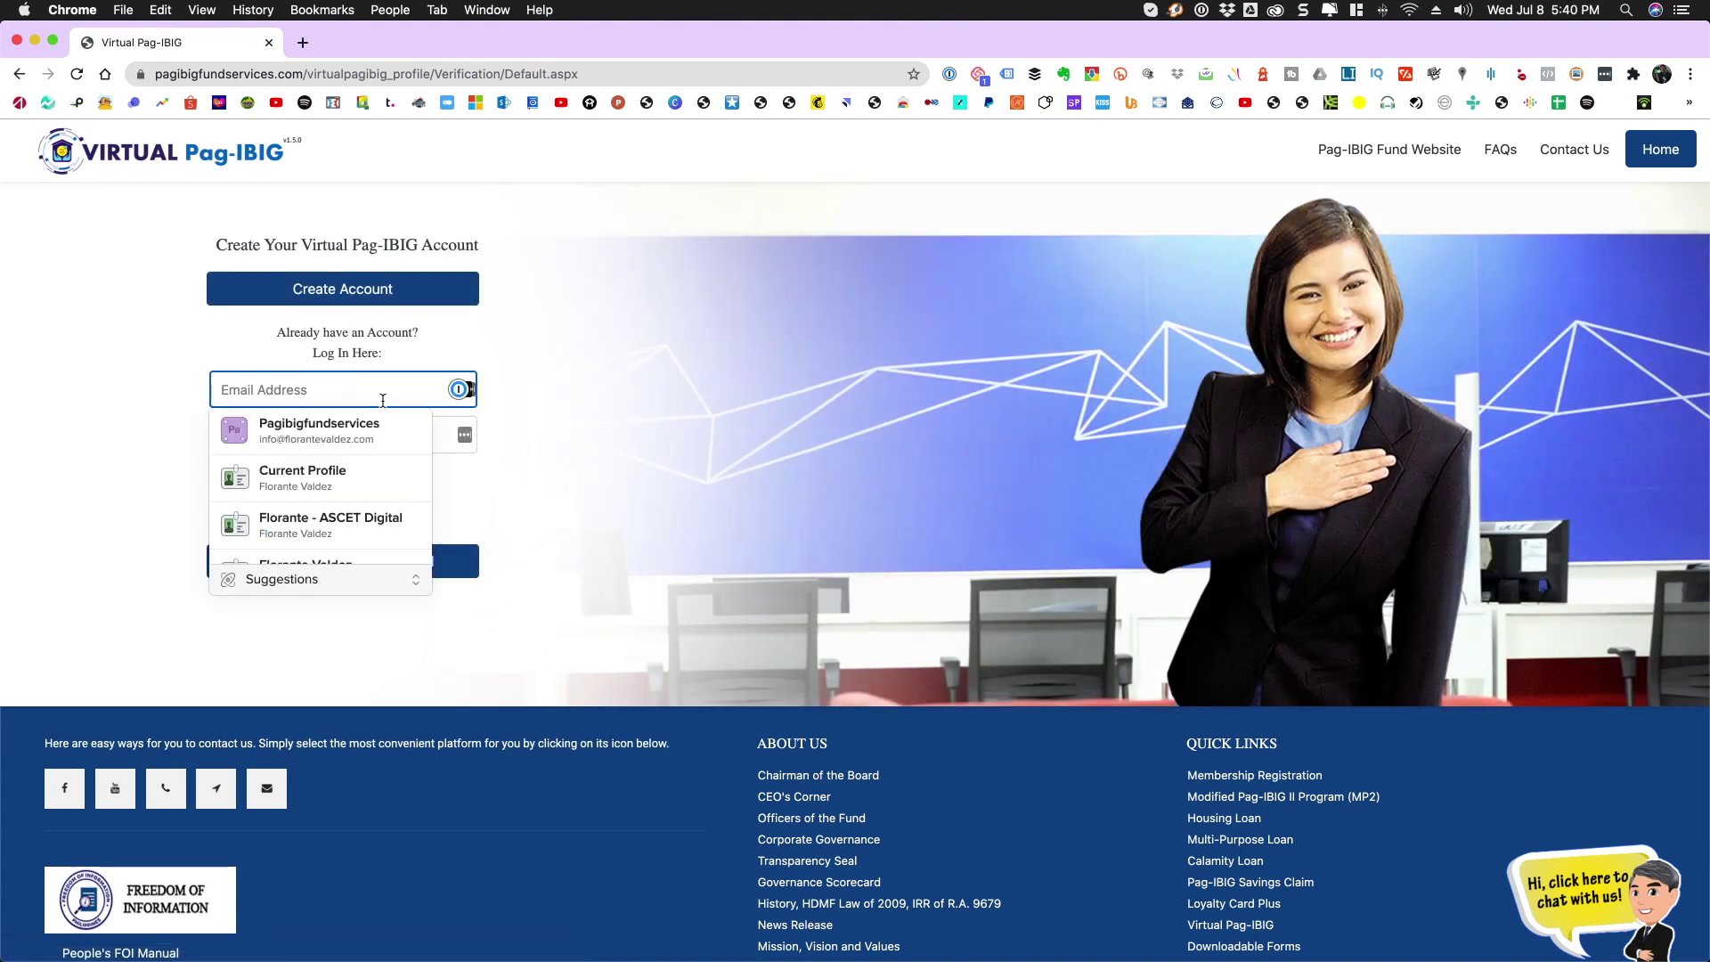
click(367, 433)
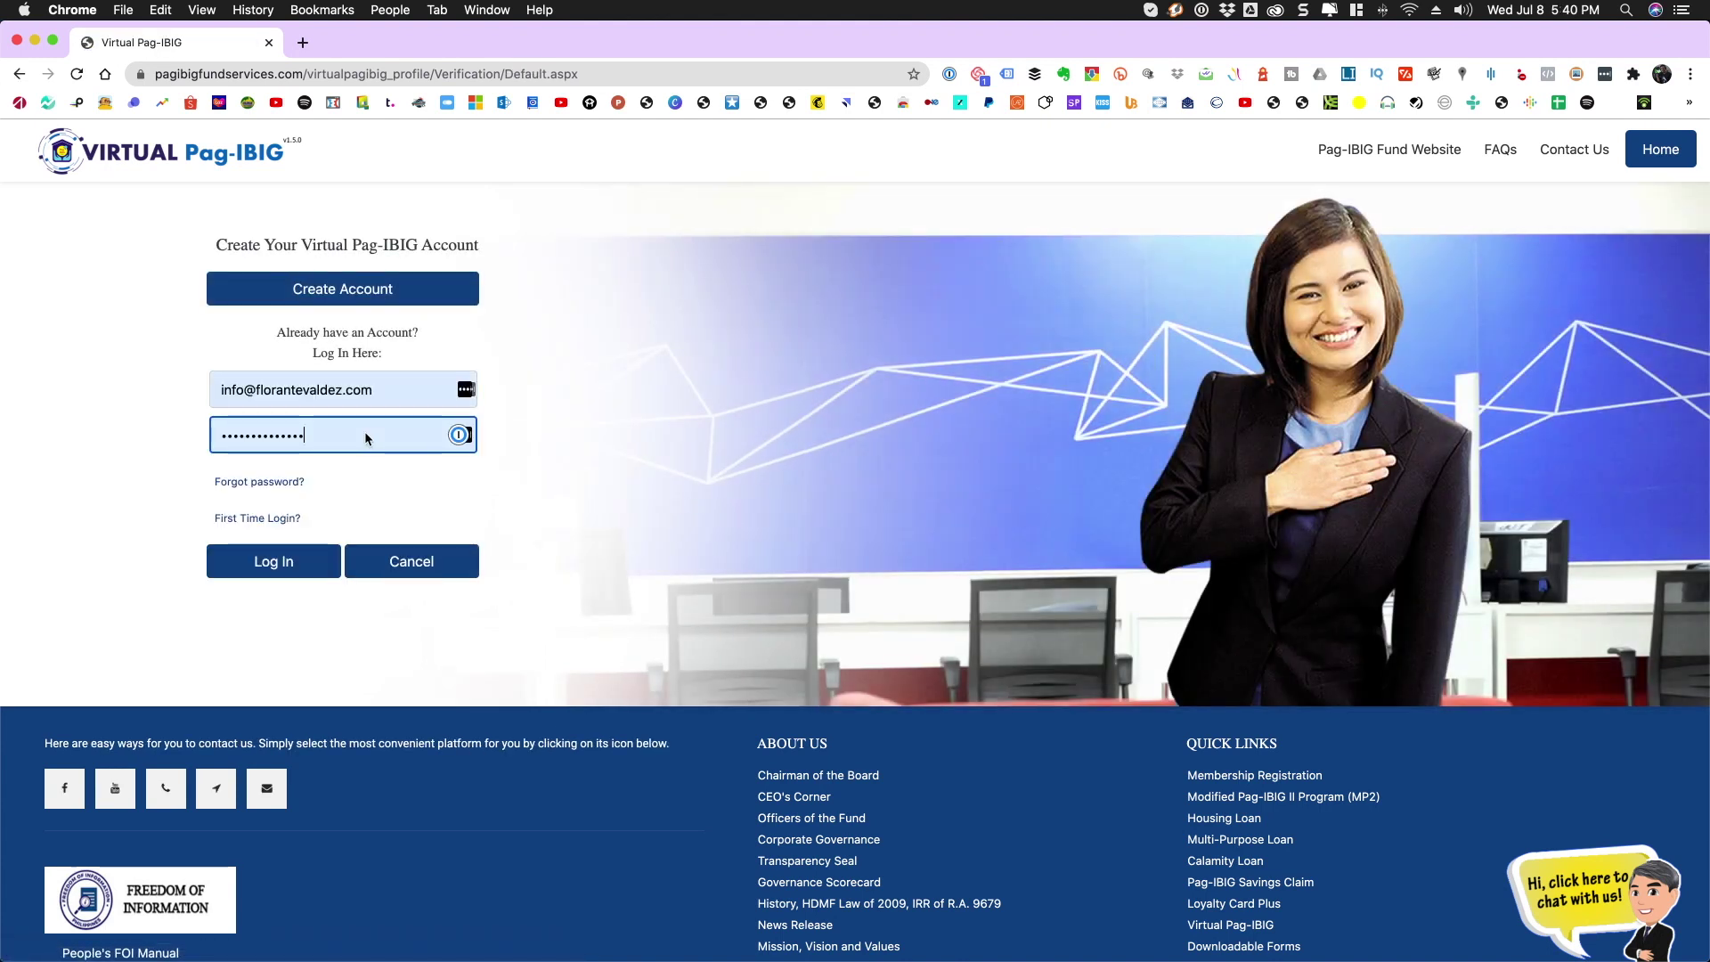
click(272, 564)
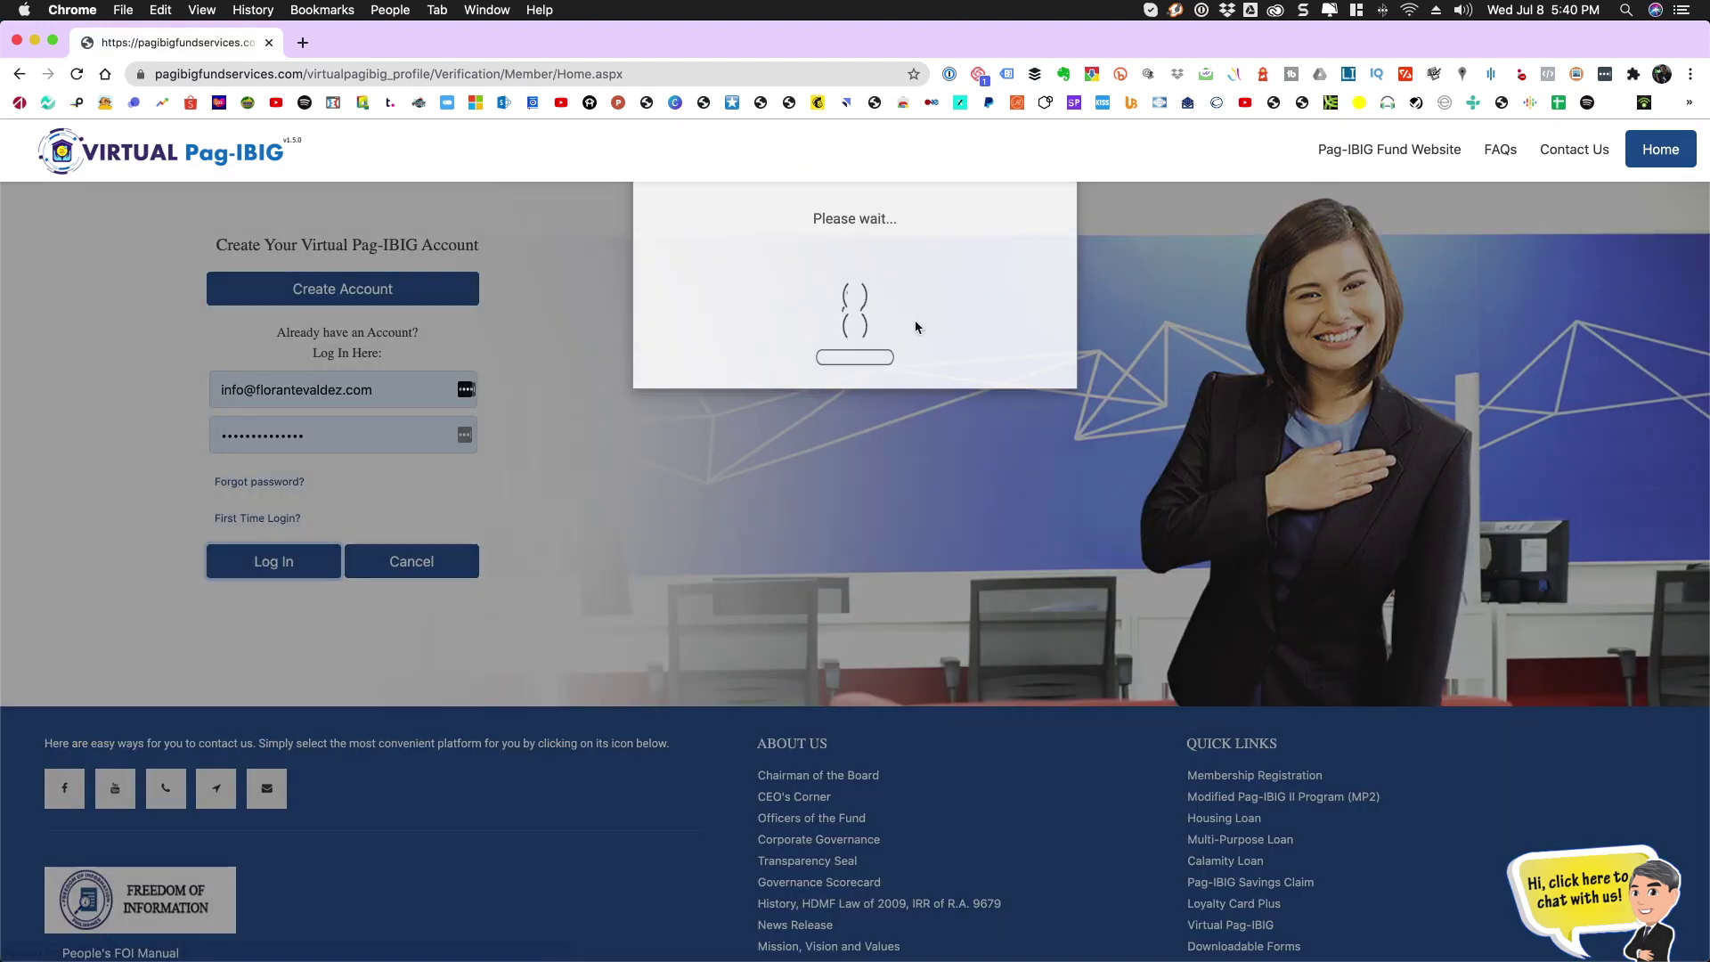